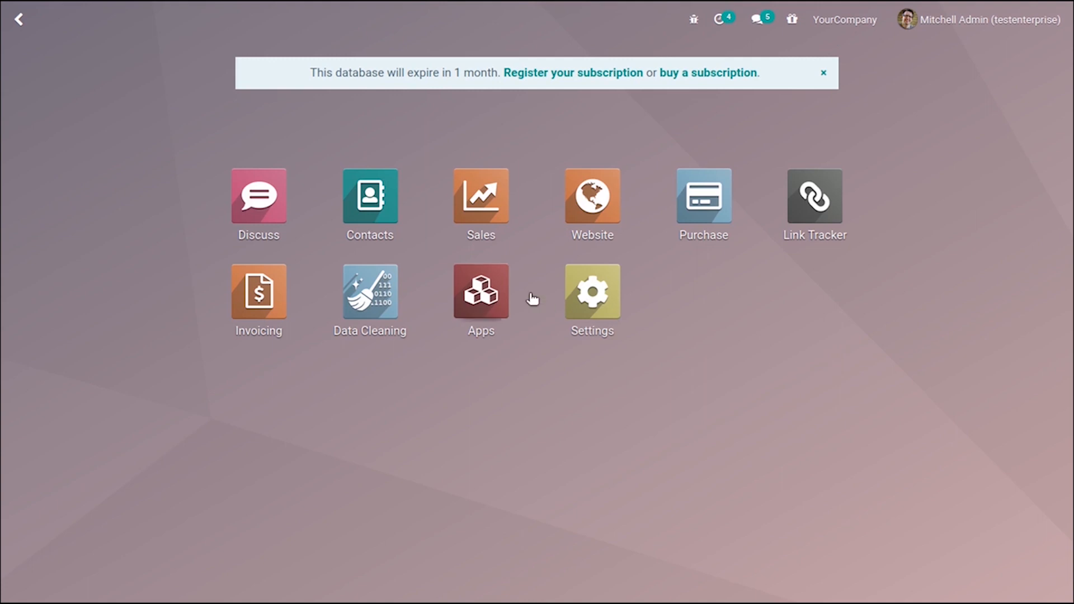
# Open the deduplication rules and review the Contact and Contact duplication rules
pyautogui.click(362, 302)
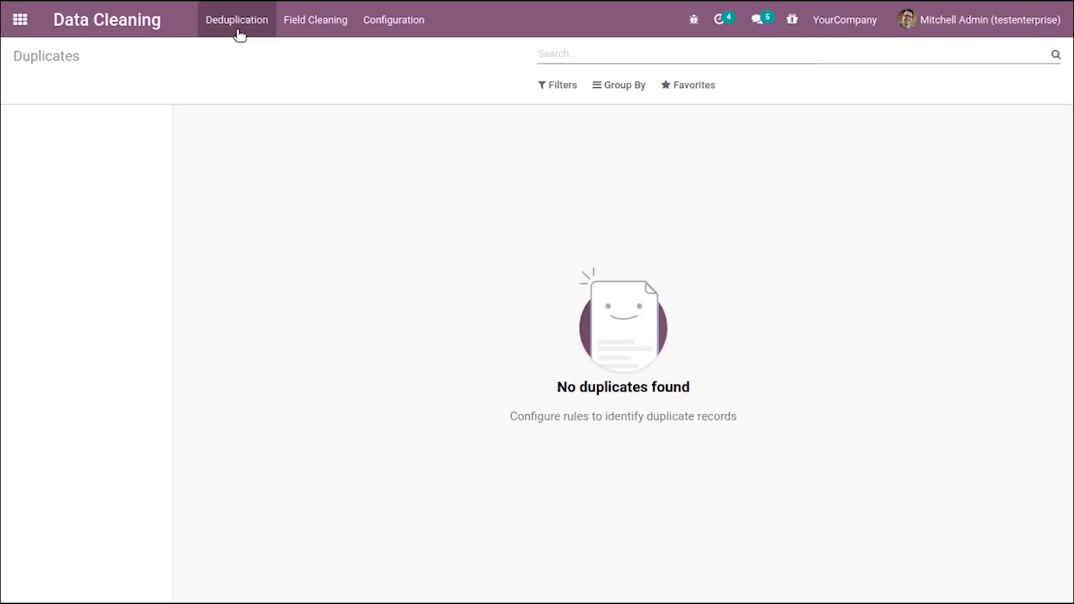
pyautogui.click(398, 14)
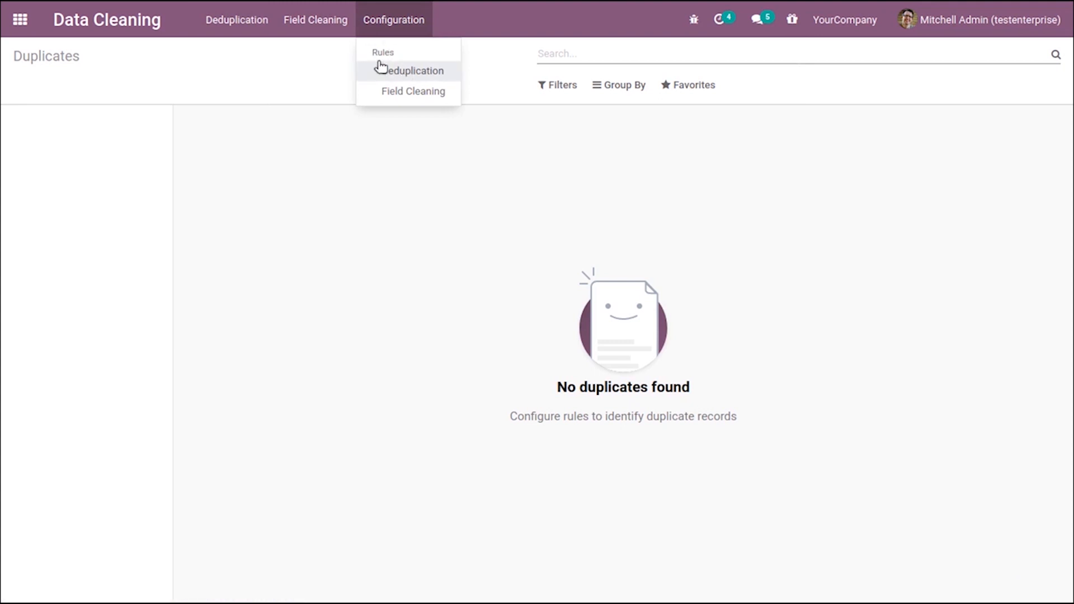
pyautogui.click(407, 73)
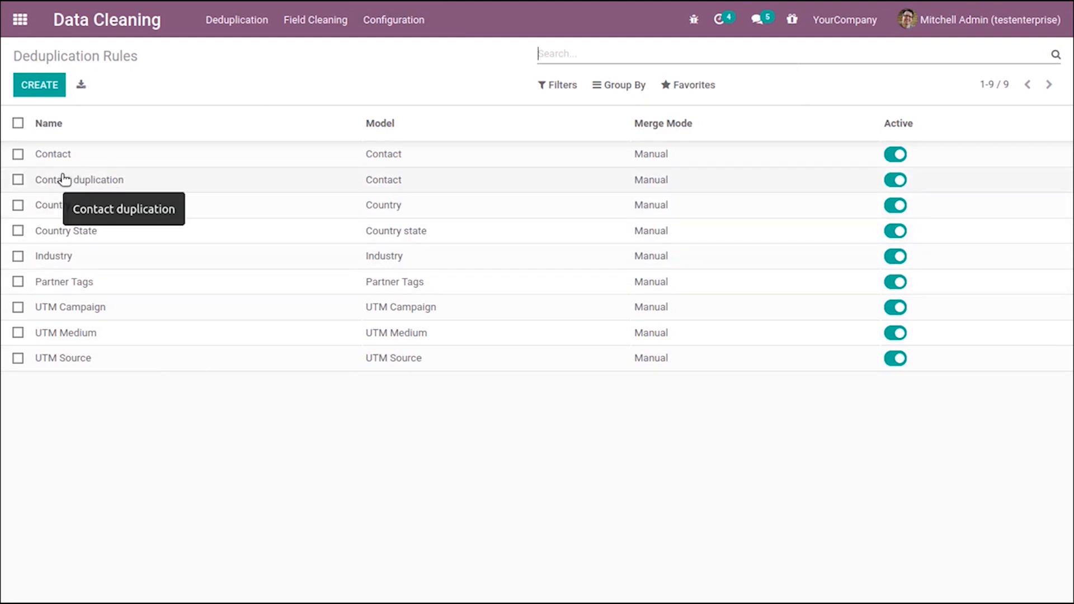
pyautogui.click(118, 180)
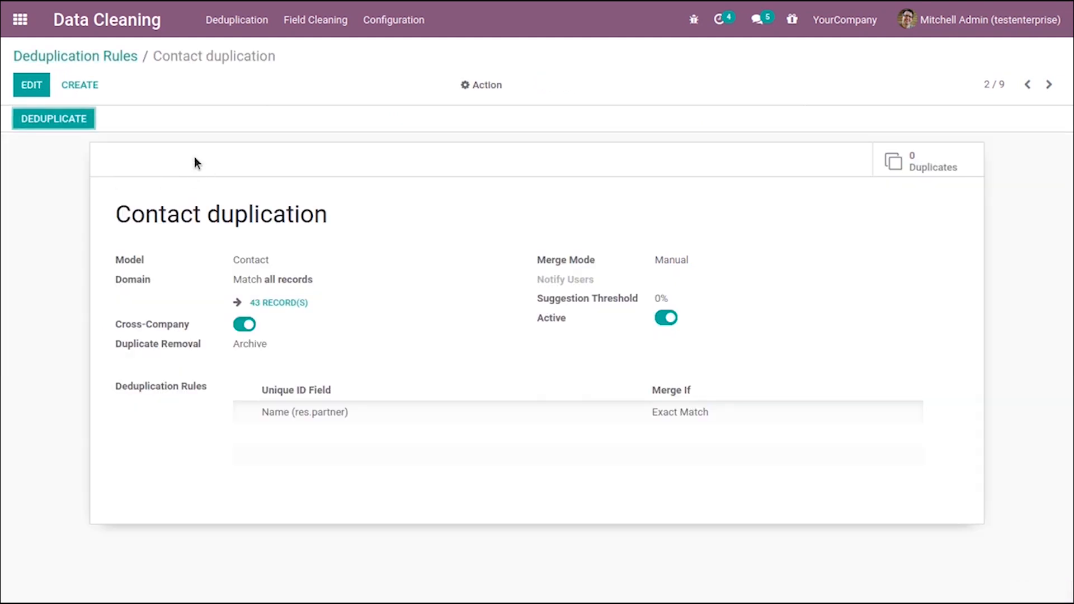
pyautogui.click(109, 56)
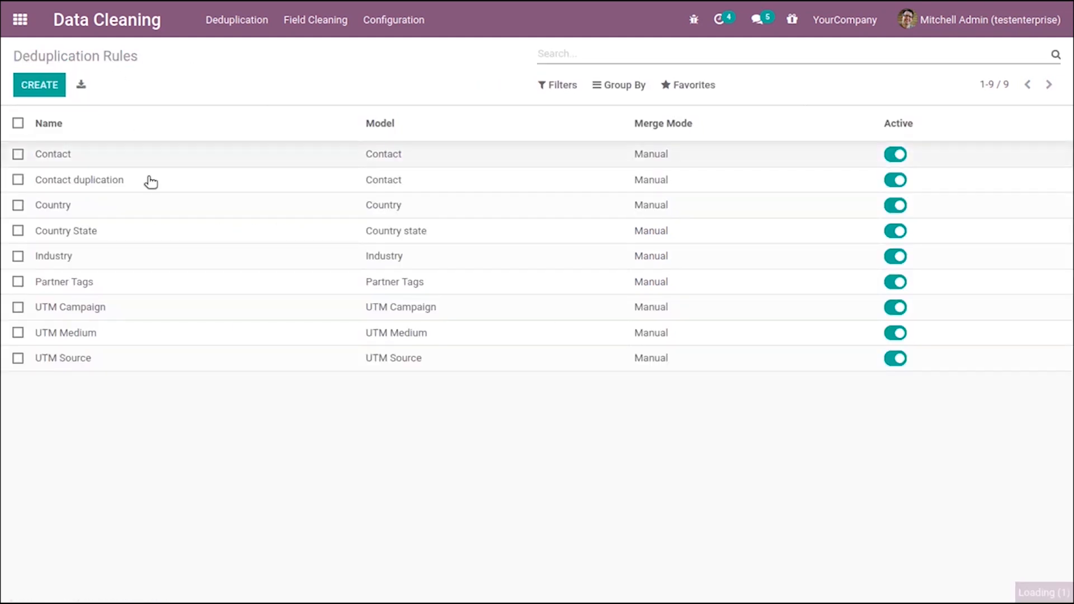
pyautogui.click(124, 150)
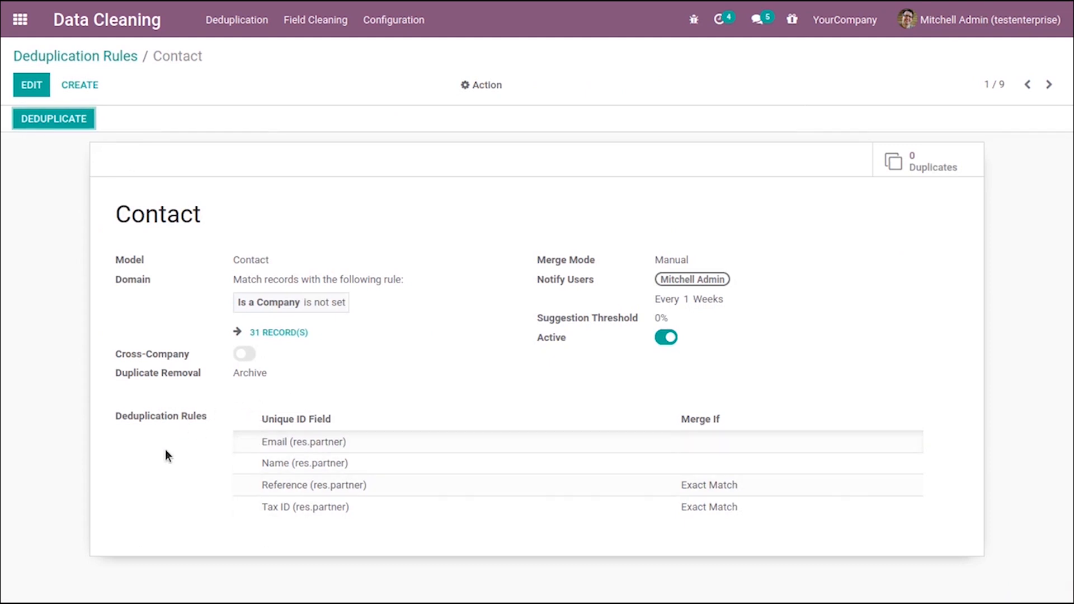
pyautogui.click(109, 56)
pyautogui.click(88, 191)
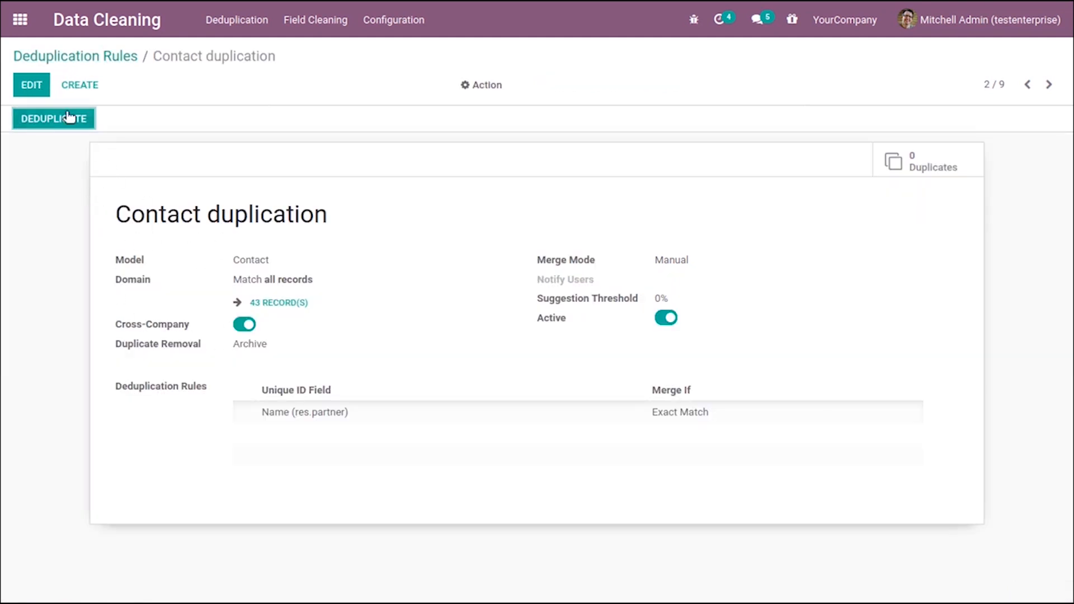
# Edit the Contact duplication rule and add the admin user to Notify Users, every 1 week
pyautogui.click(32, 89)
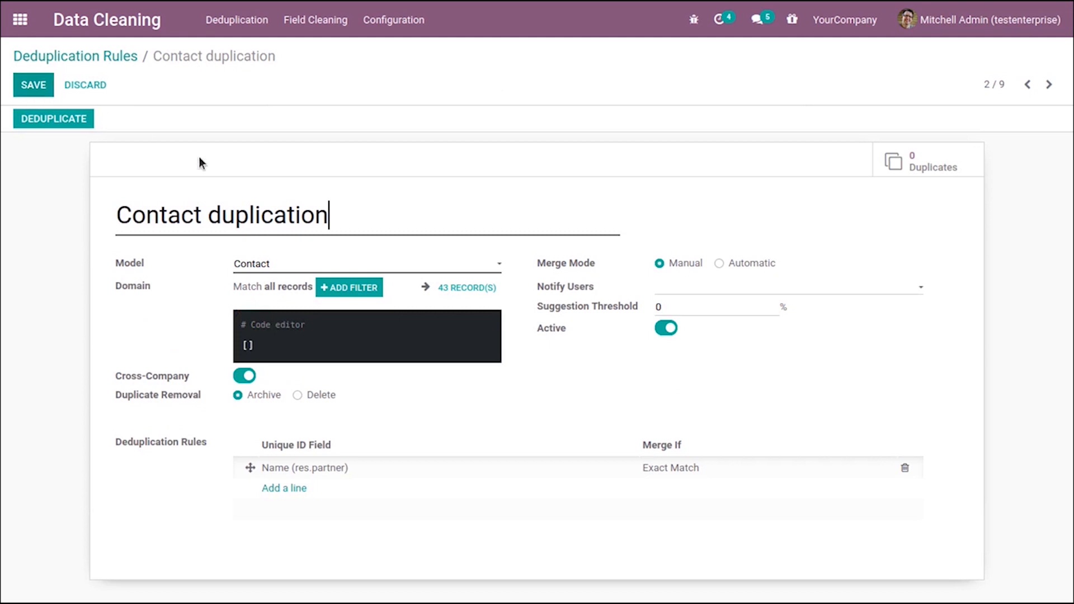
pyautogui.moveTo(415, 202)
pyautogui.moveTo(243, 208)
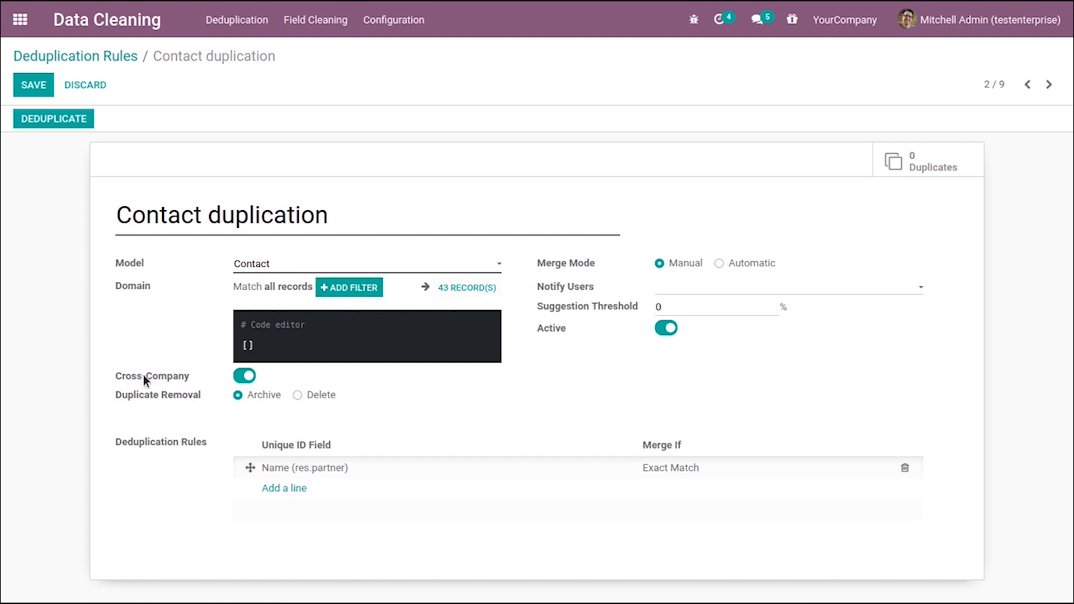
pyautogui.click(247, 377)
pyautogui.click(249, 381)
pyautogui.click(707, 285)
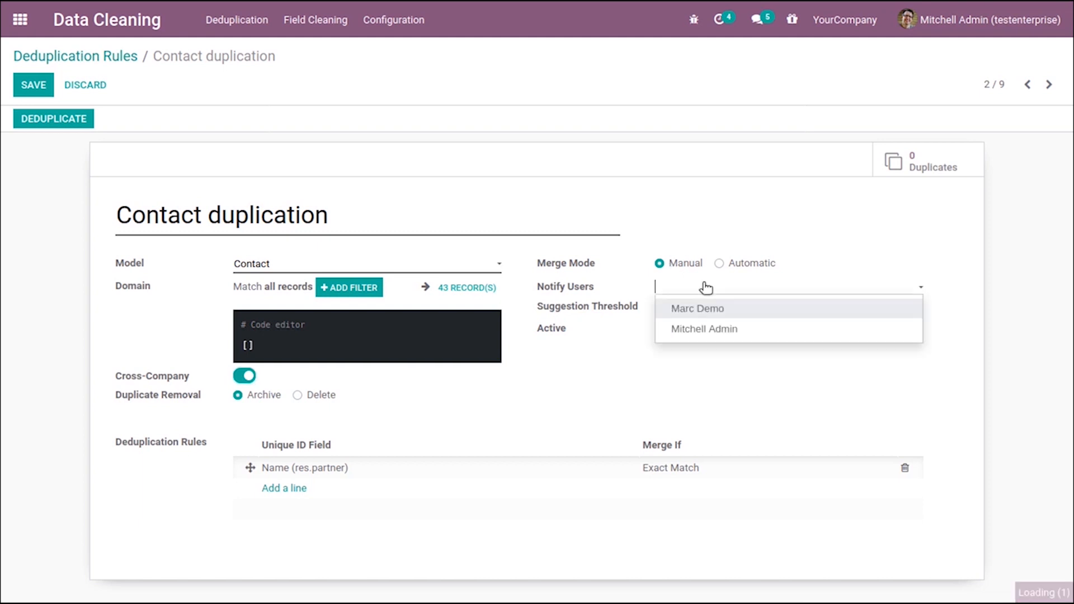
pyautogui.click(694, 331)
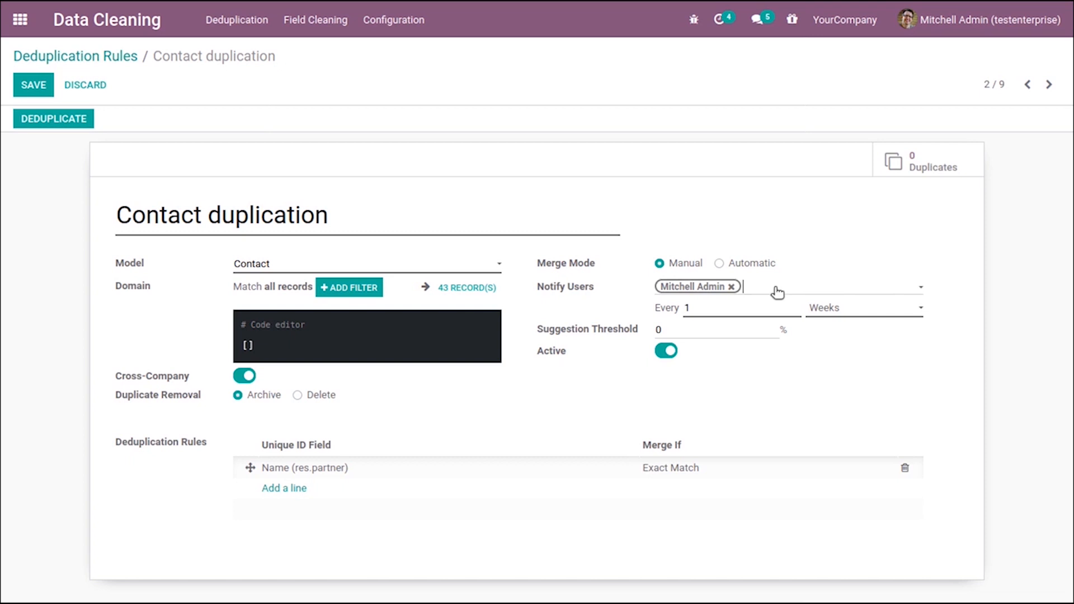
pyautogui.click(871, 314)
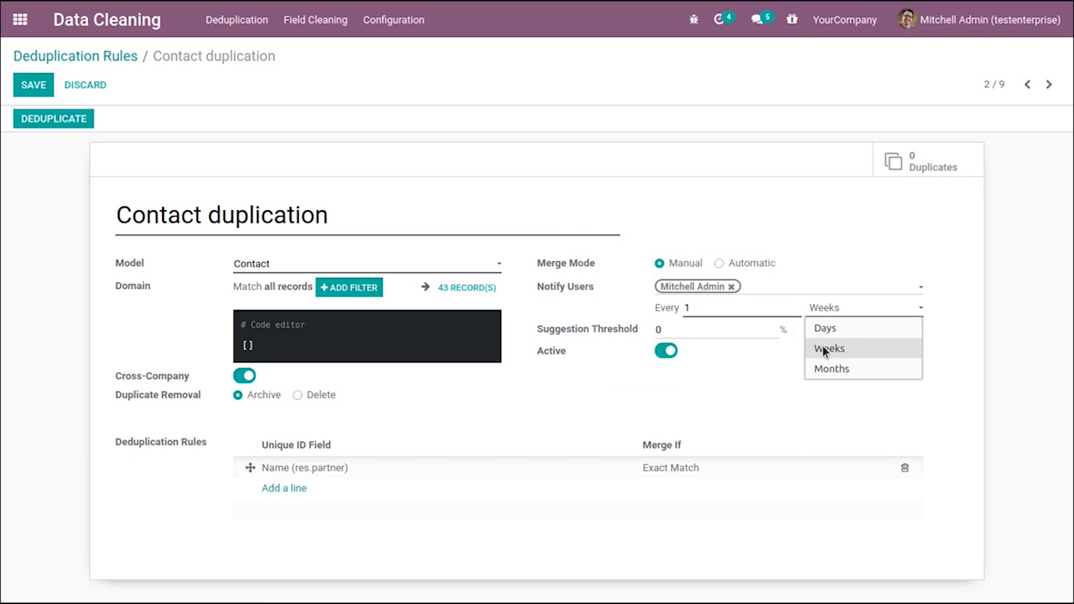
pyautogui.click(810, 274)
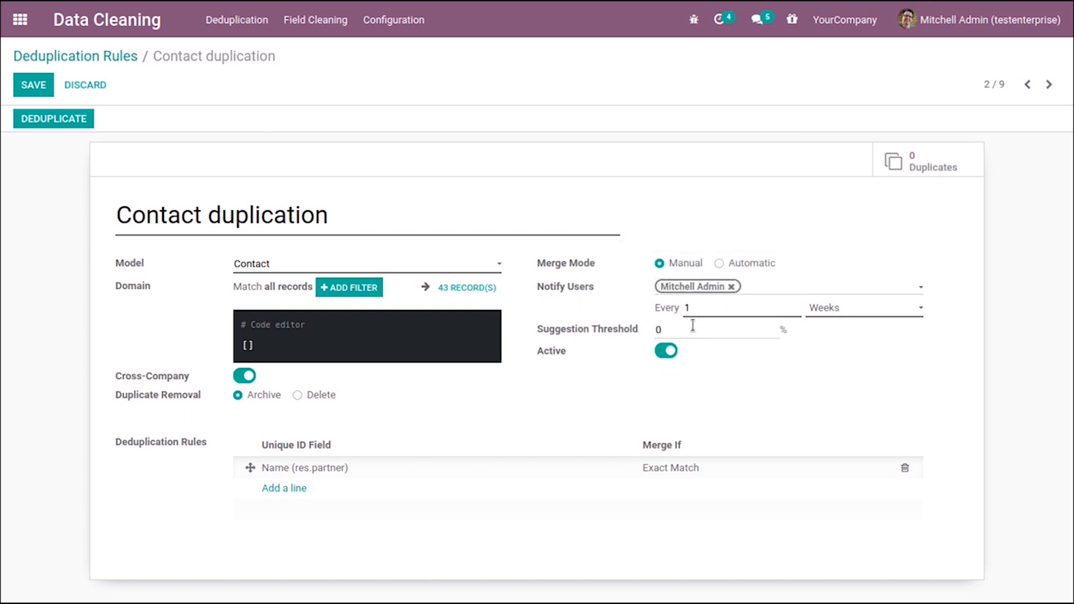
# Save the Contact duplication rule
pyautogui.moveTo(683, 329); pyautogui.dragTo(642, 323)
pyautogui.click(601, 359)
pyautogui.click(682, 470)
pyautogui.click(568, 418)
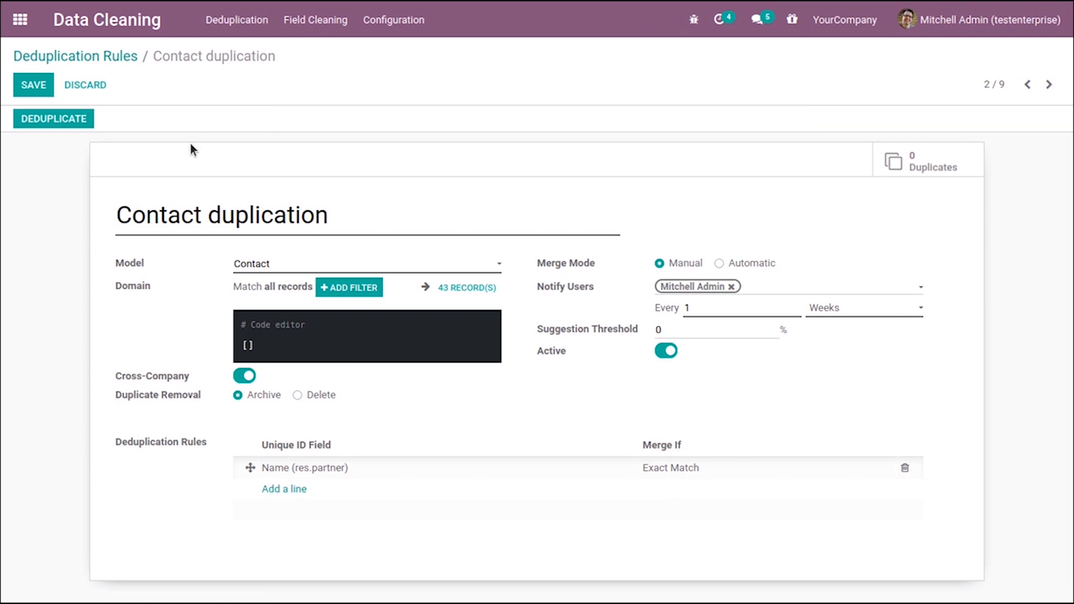
pyautogui.click(37, 87)
# Create and save a new company contact named Clara
pyautogui.click(21, 20)
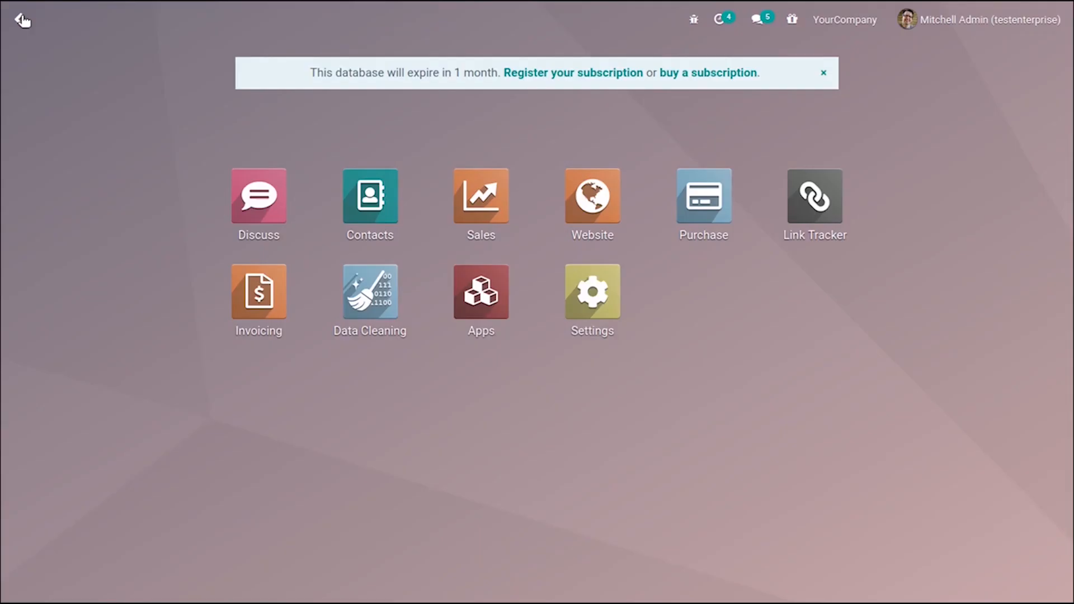
pyautogui.click(383, 239)
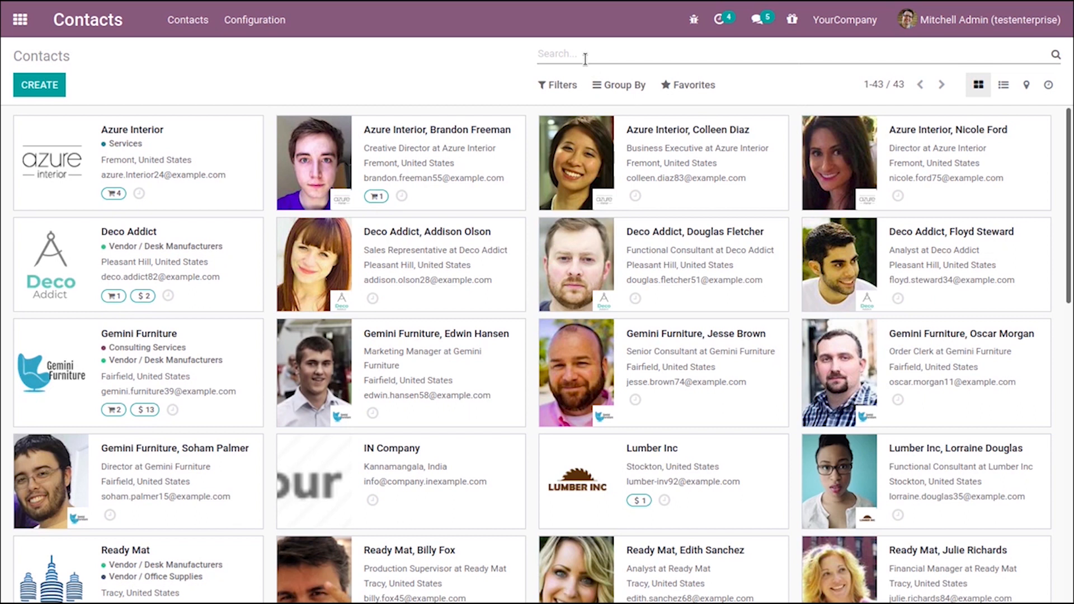
pyautogui.click(38, 87)
pyautogui.moveTo(185, 222)
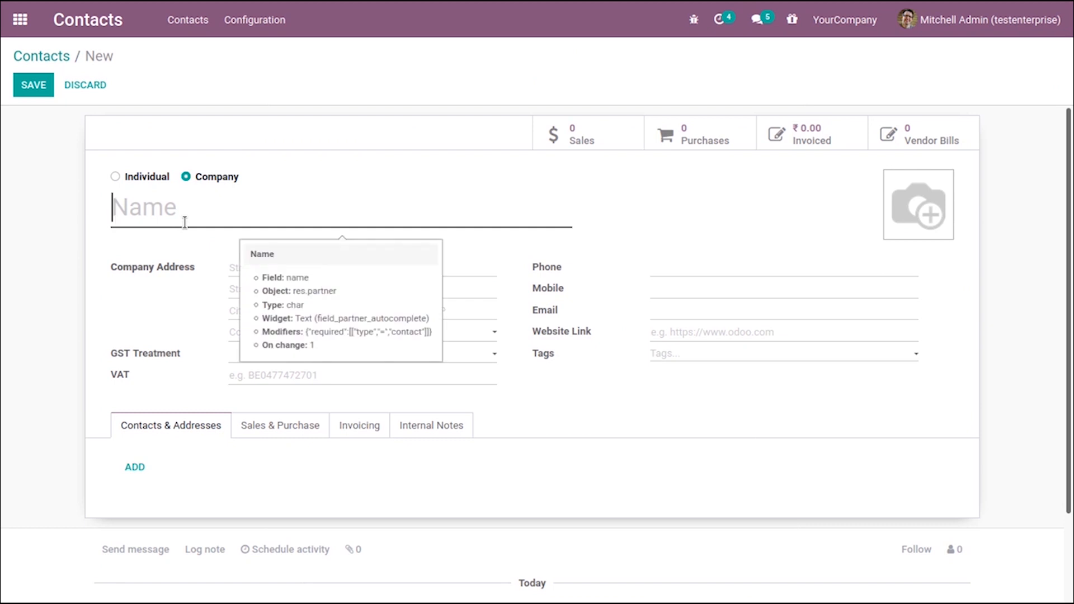
pyautogui.write('CLara')
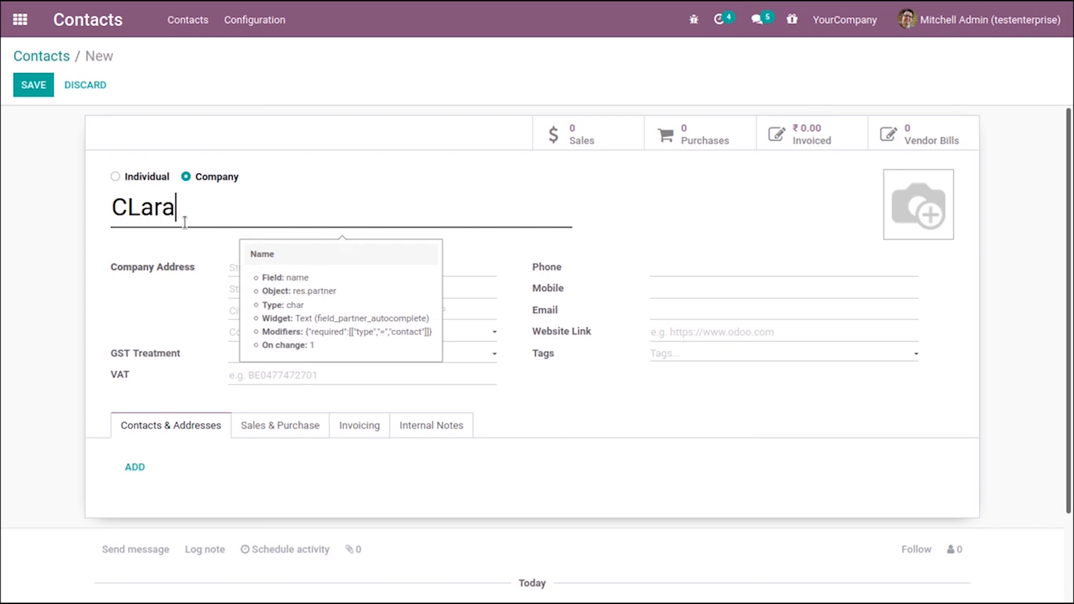
pyautogui.press('Left')
pyautogui.press('Left')
pyautogui.press('Left')
pyautogui.press('Left')
pyautogui.press('BackSpace')
pyautogui.write('l')
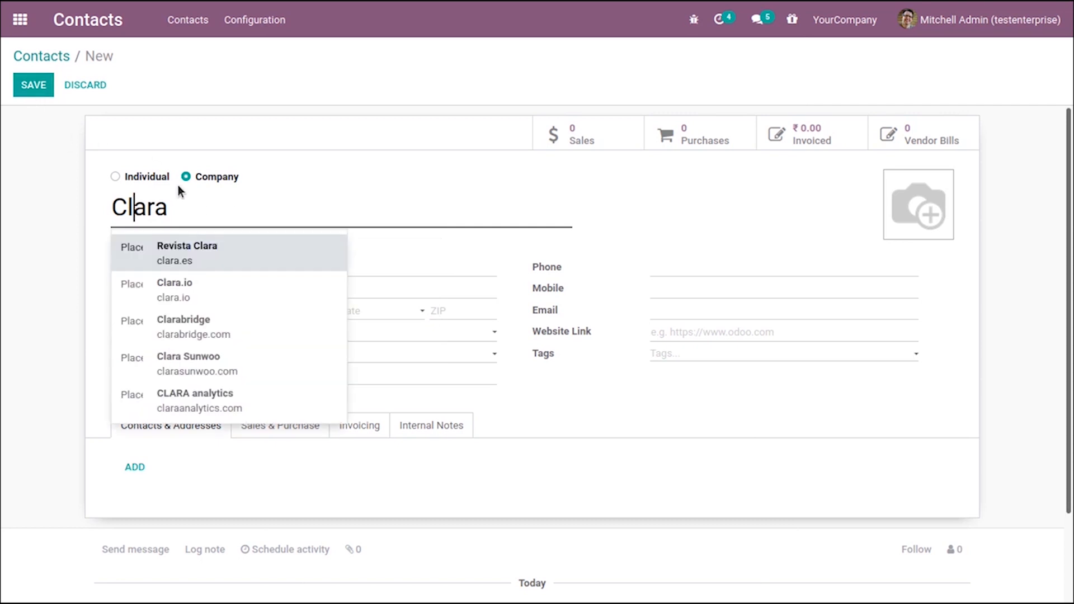
pyautogui.moveTo(192, 217); pyautogui.dragTo(87, 208)
pyautogui.click(41, 84)
# Create and save a second company contact also named Clara
pyautogui.click(44, 54)
pyautogui.click(54, 91)
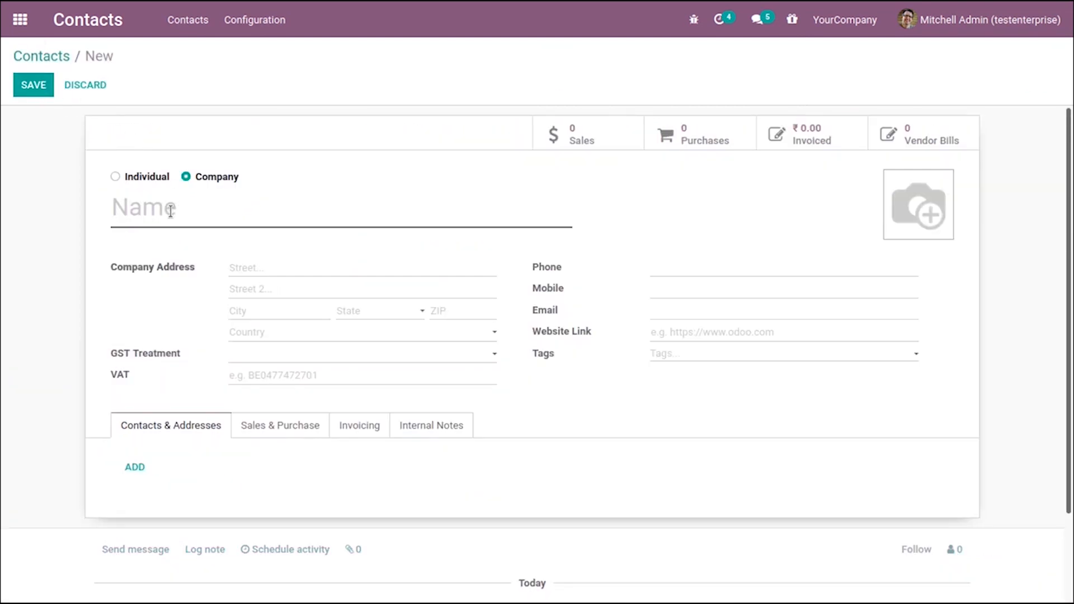
pyautogui.write('Clara')
pyautogui.click(23, 84)
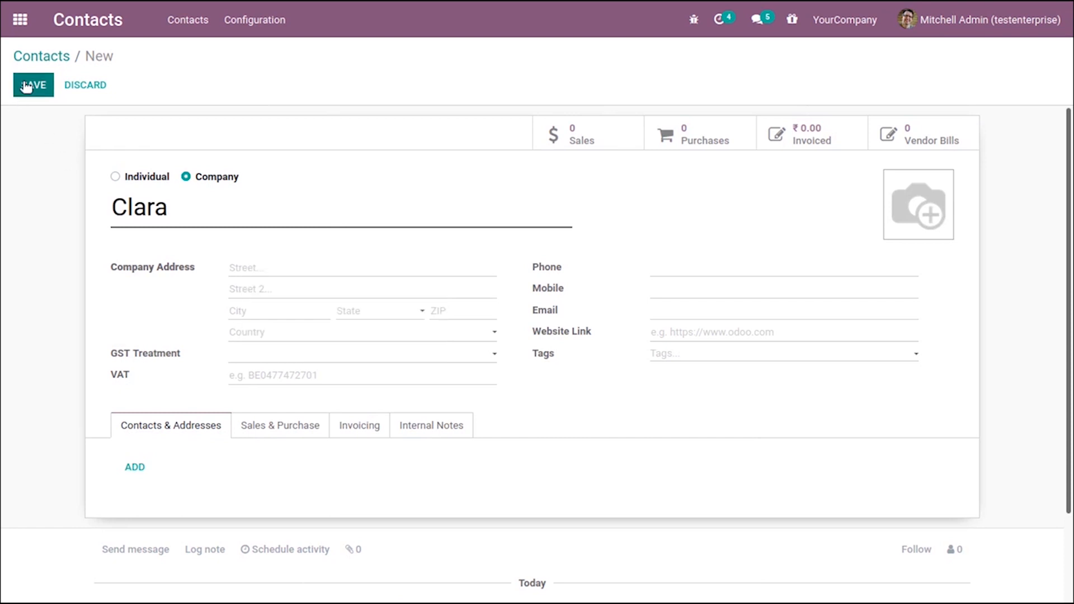
pyautogui.click(45, 56)
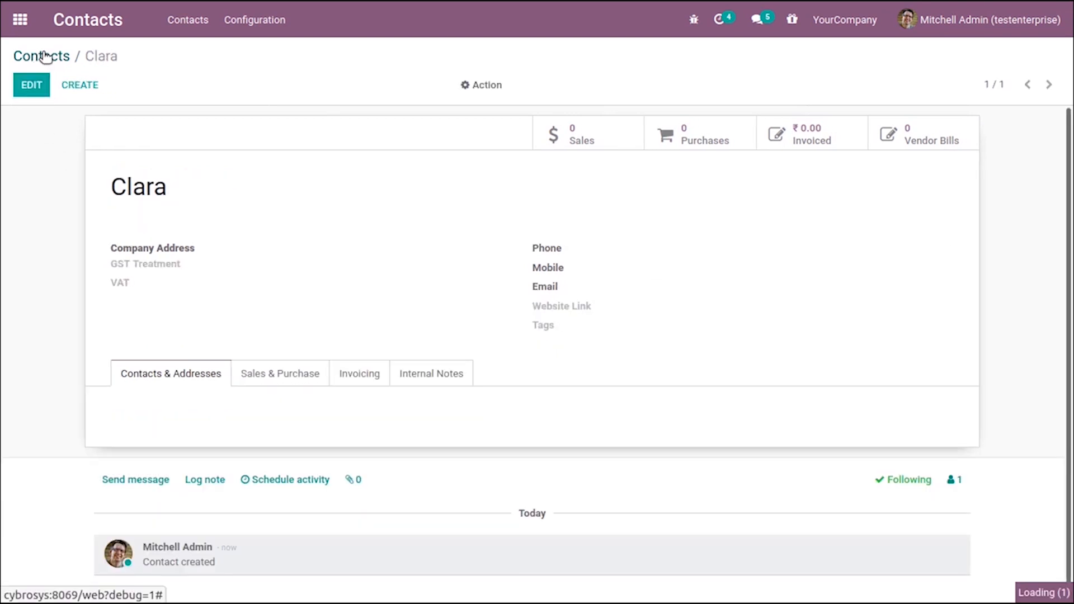
# Run deduplication with the Contact duplication rule and merge the duplicate Clara records
pyautogui.click(18, 29)
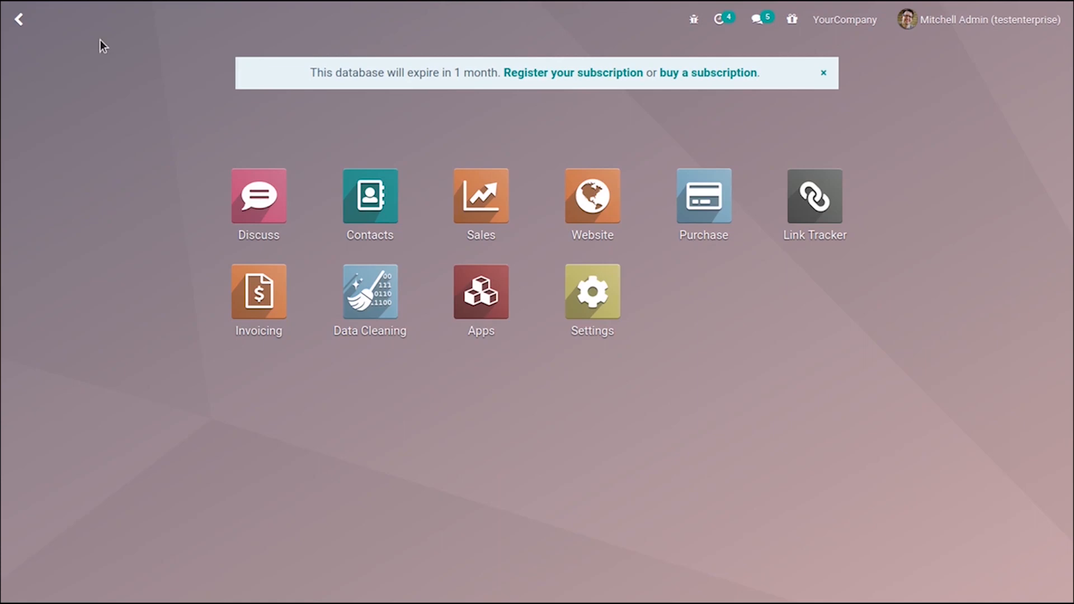
pyautogui.click(369, 296)
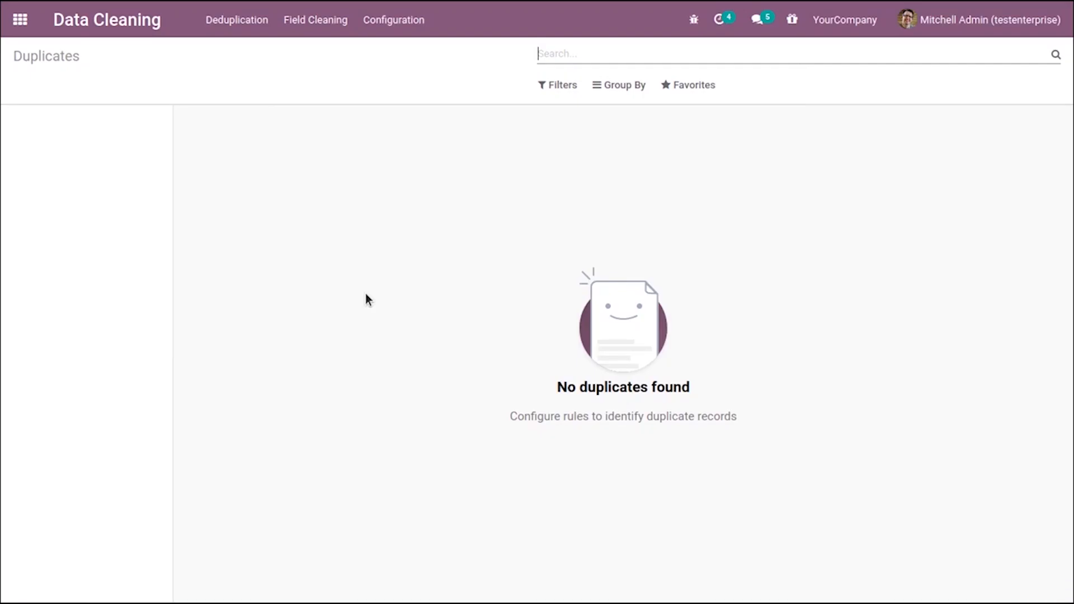
pyautogui.click(403, 23)
pyautogui.click(412, 70)
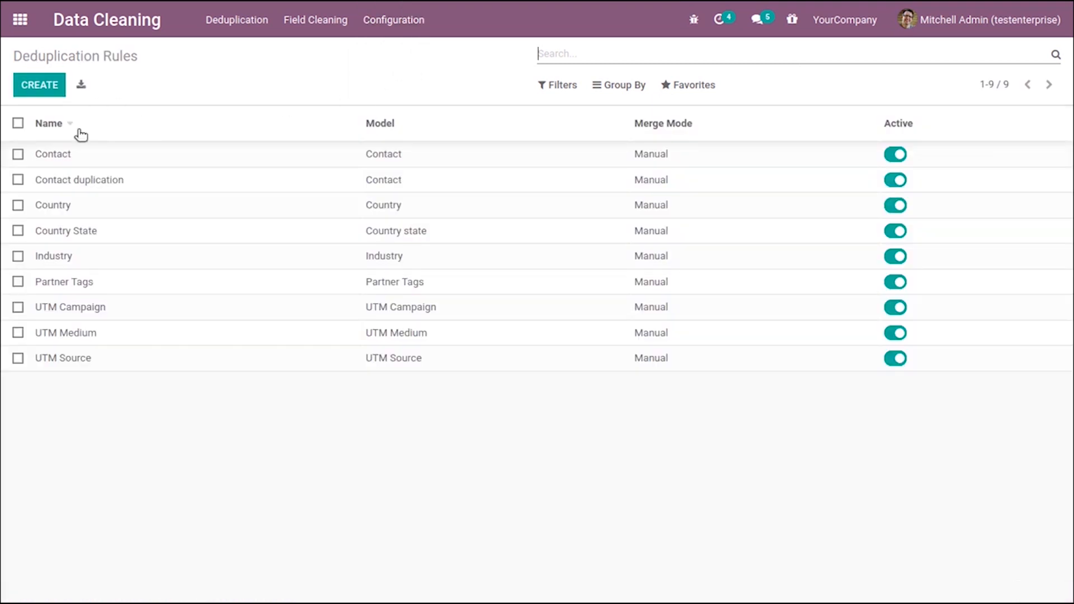
pyautogui.click(100, 185)
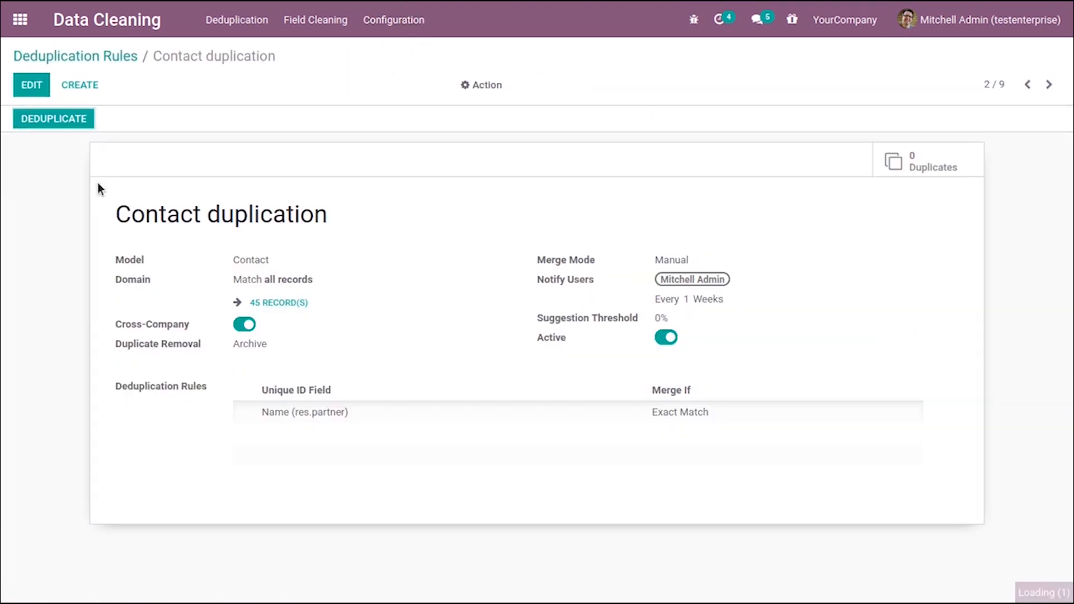
pyautogui.click(69, 125)
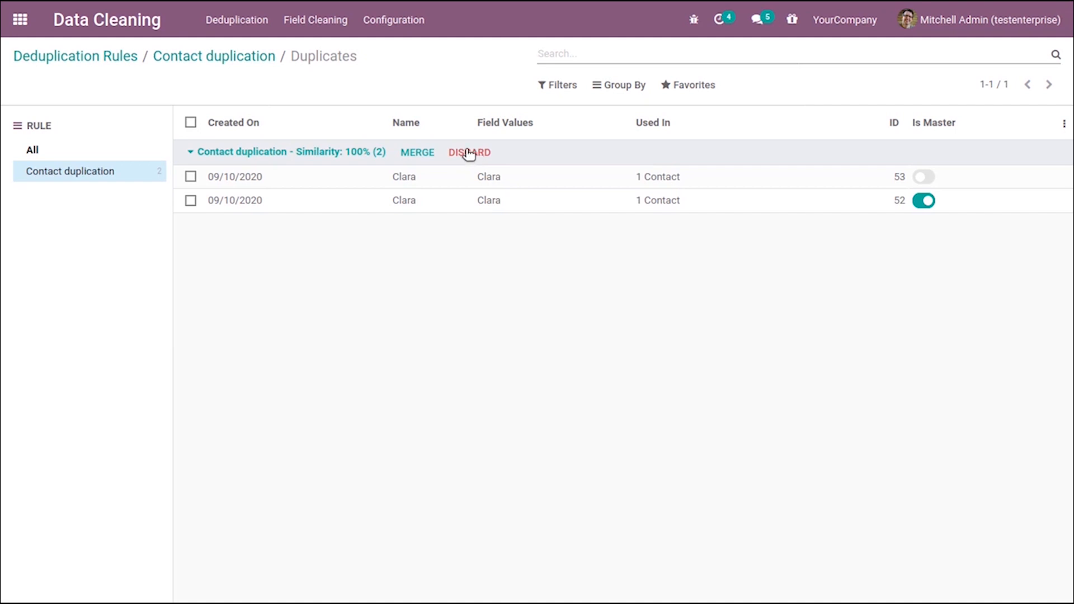
pyautogui.click(417, 152)
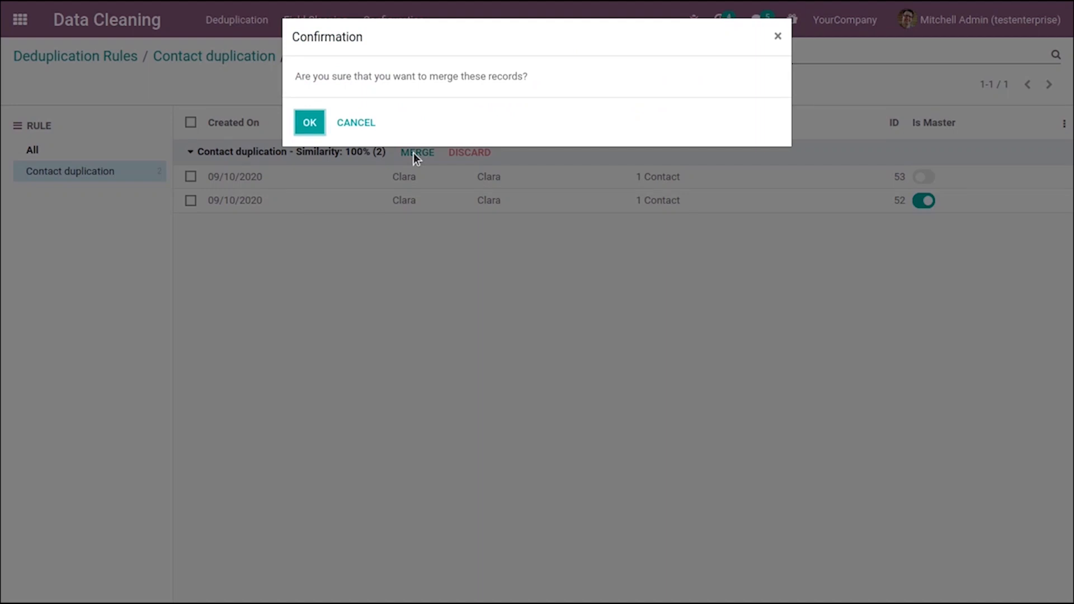
pyautogui.click(307, 122)
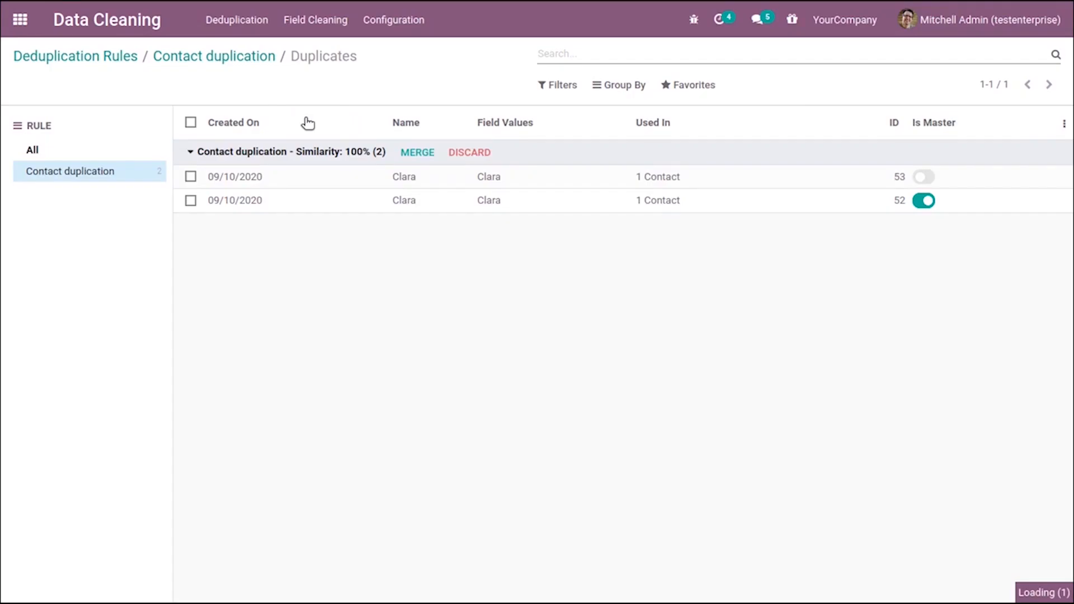
# Search the contacts by name for cla
pyautogui.click(22, 21)
pyautogui.click(380, 190)
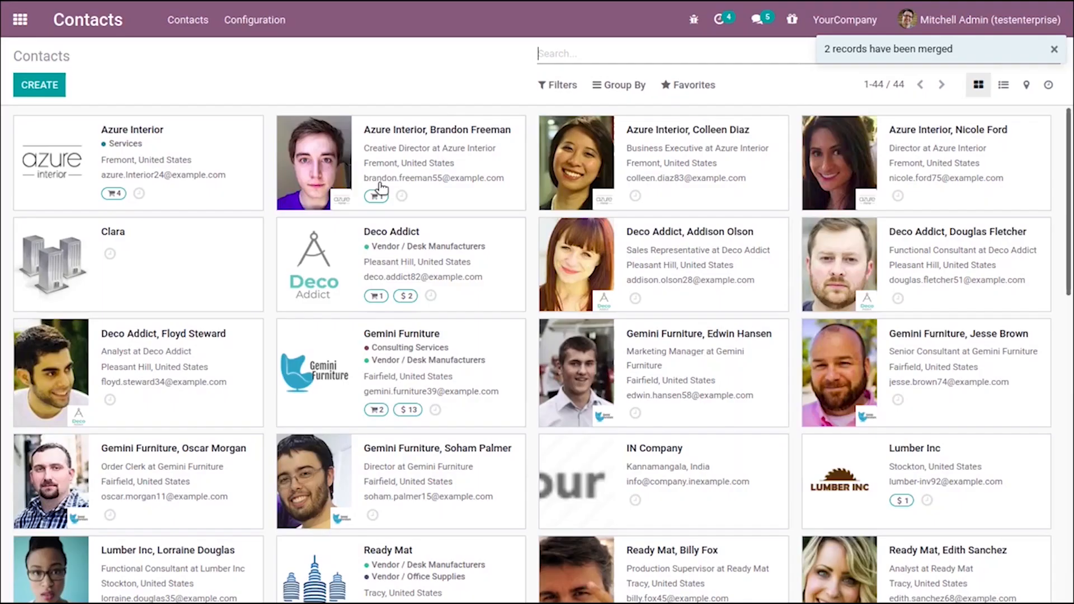
pyautogui.click(603, 53)
pyautogui.write('cla')
pyautogui.press('Return')
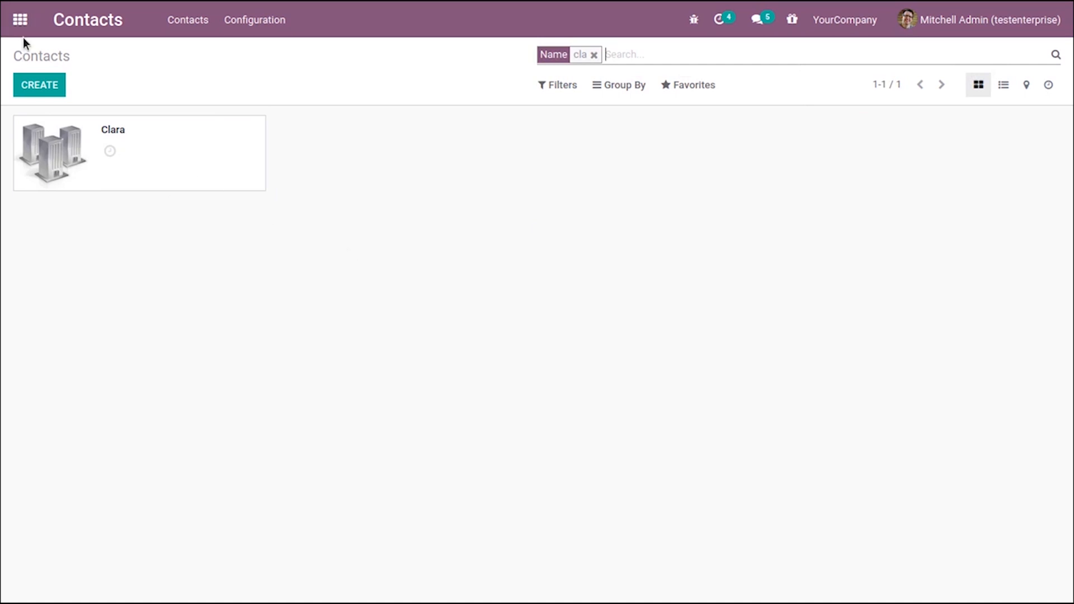
# Open the Contact field cleaning rule in Data Cleaning
pyautogui.click(20, 20)
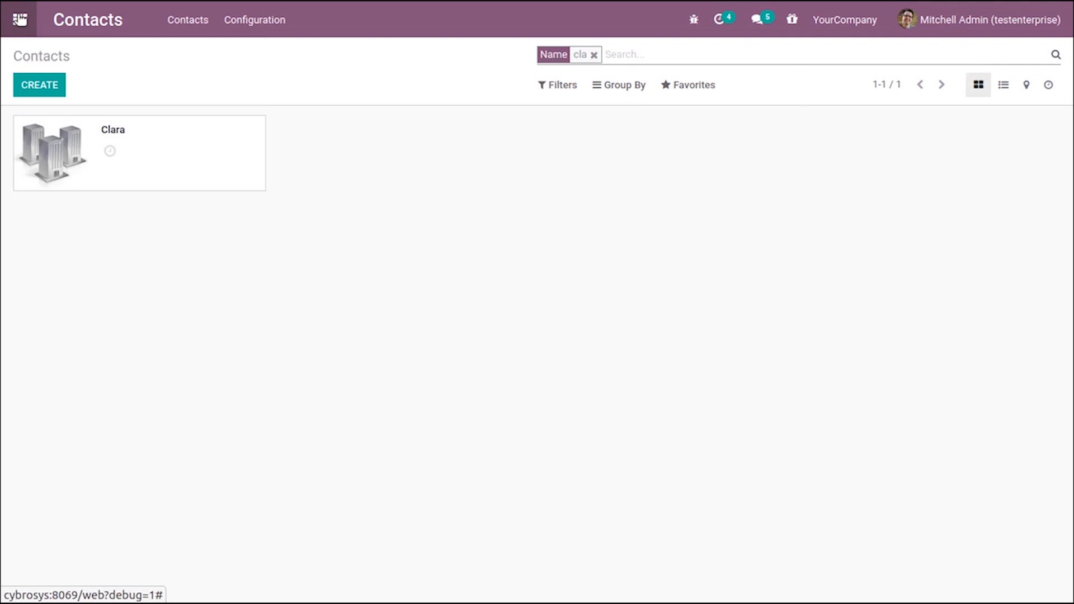
pyautogui.click(361, 290)
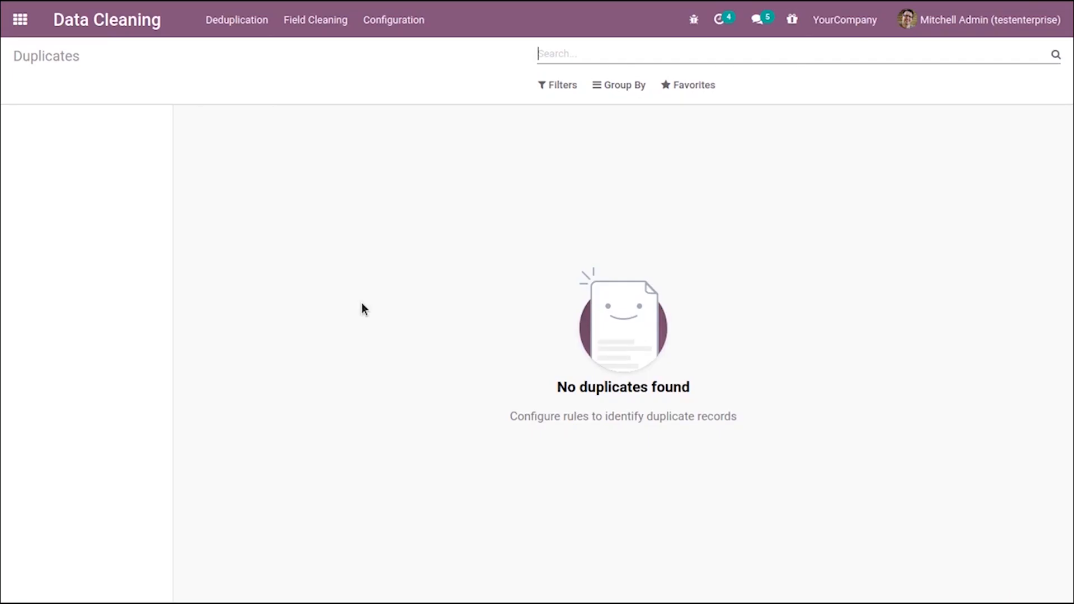
pyautogui.click(397, 21)
pyautogui.click(412, 94)
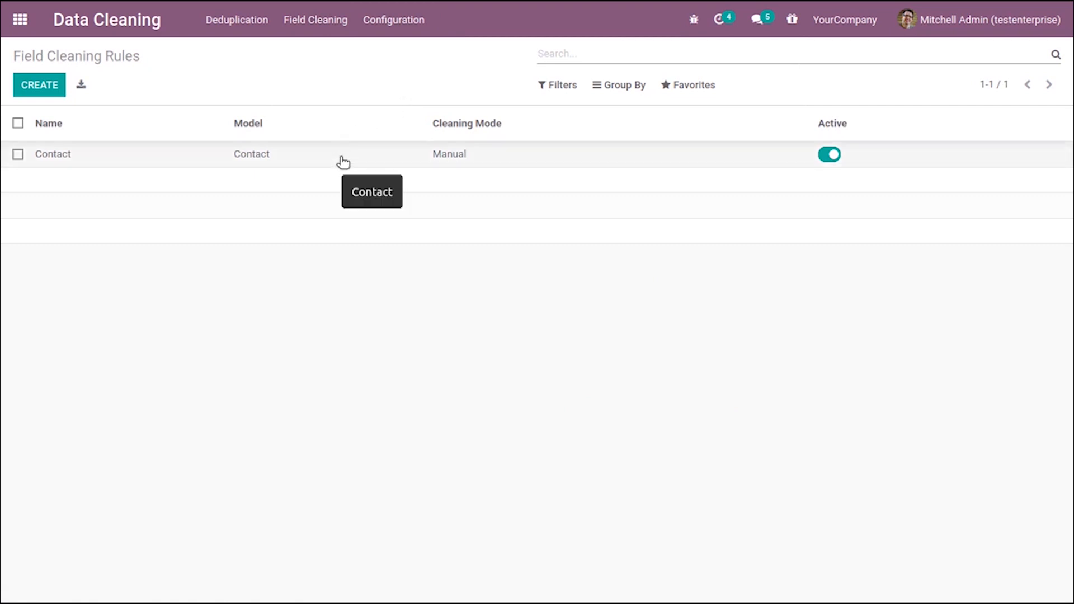
pyautogui.click(343, 160)
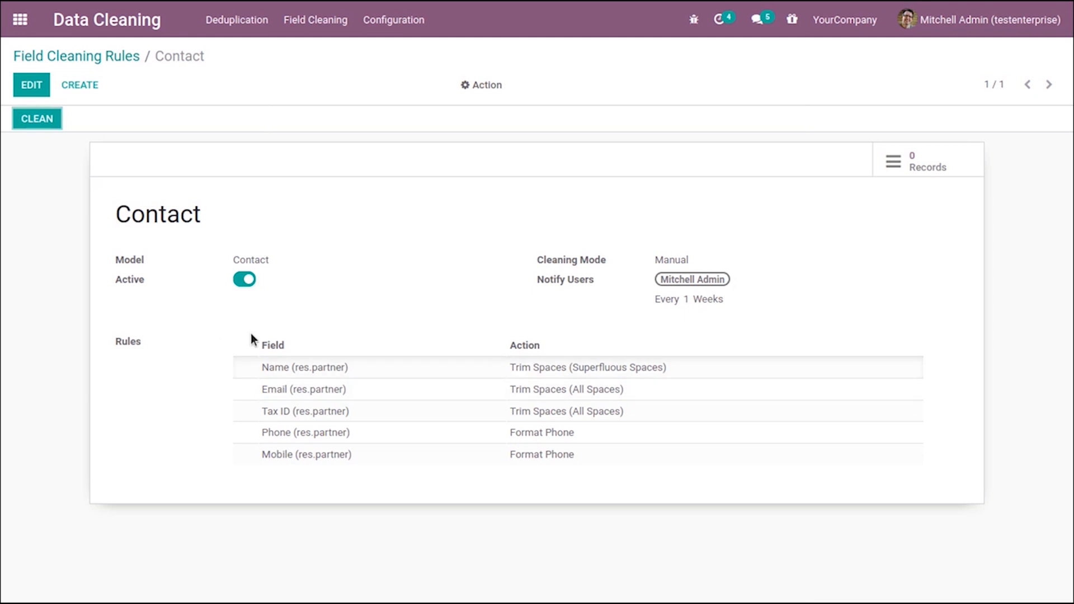
pyautogui.click(89, 56)
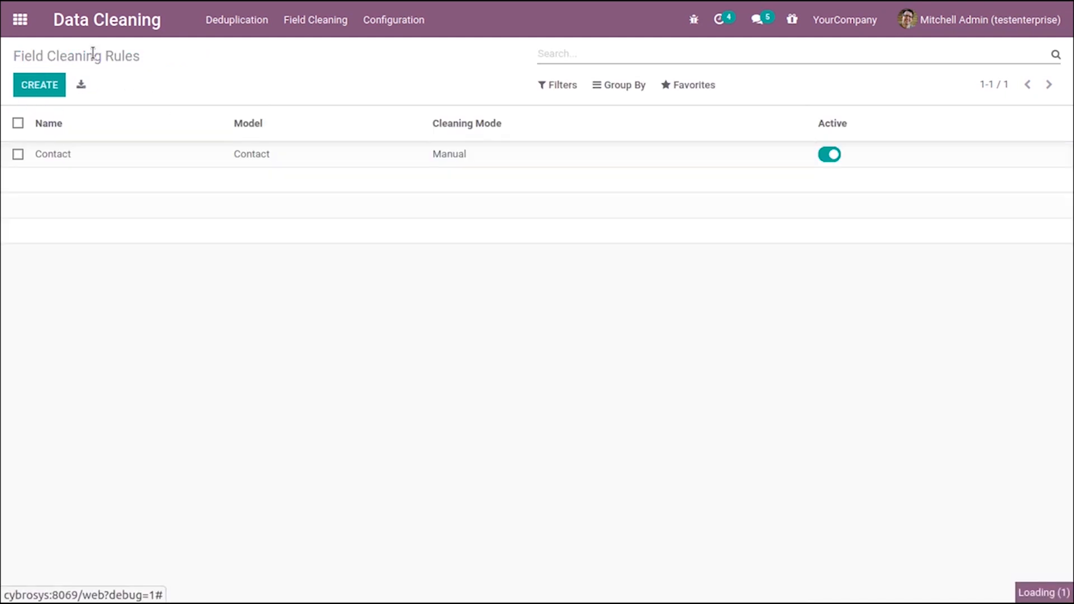
pyautogui.click(50, 89)
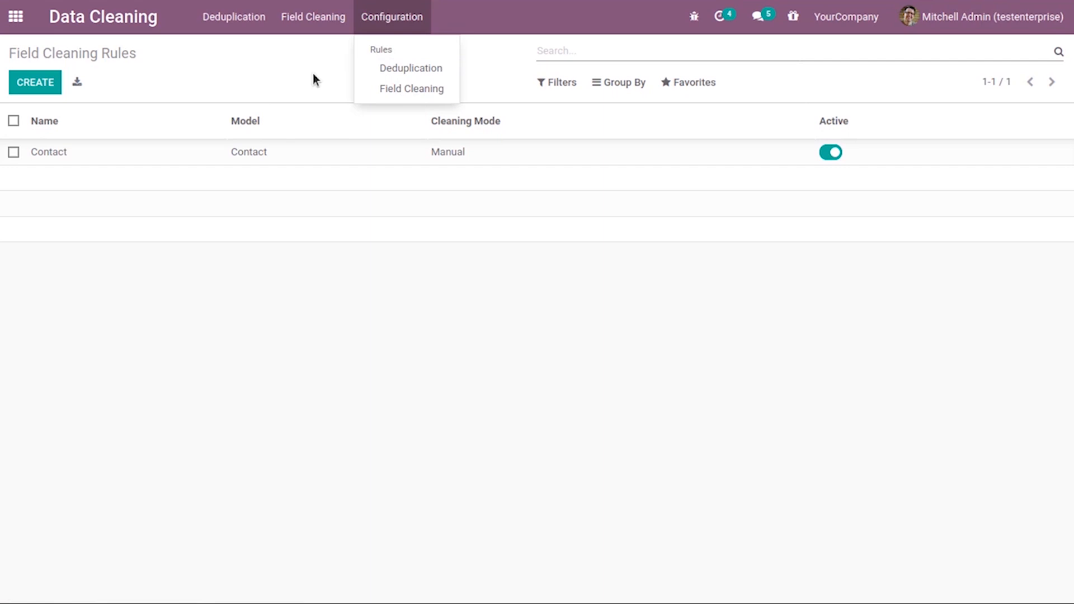
pyautogui.click(313, 74)
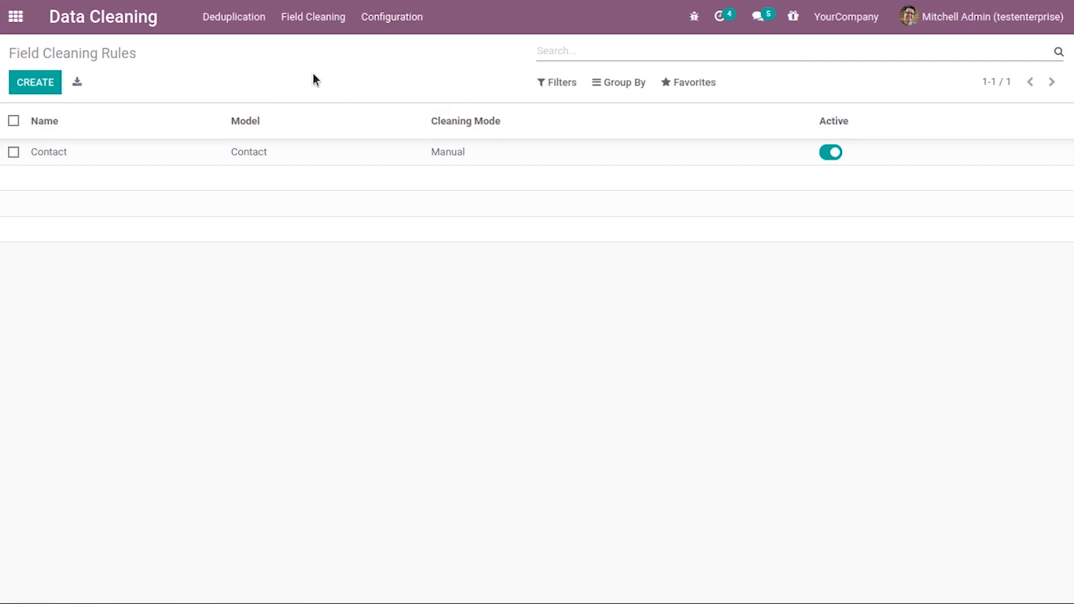
pyautogui.click(389, 23)
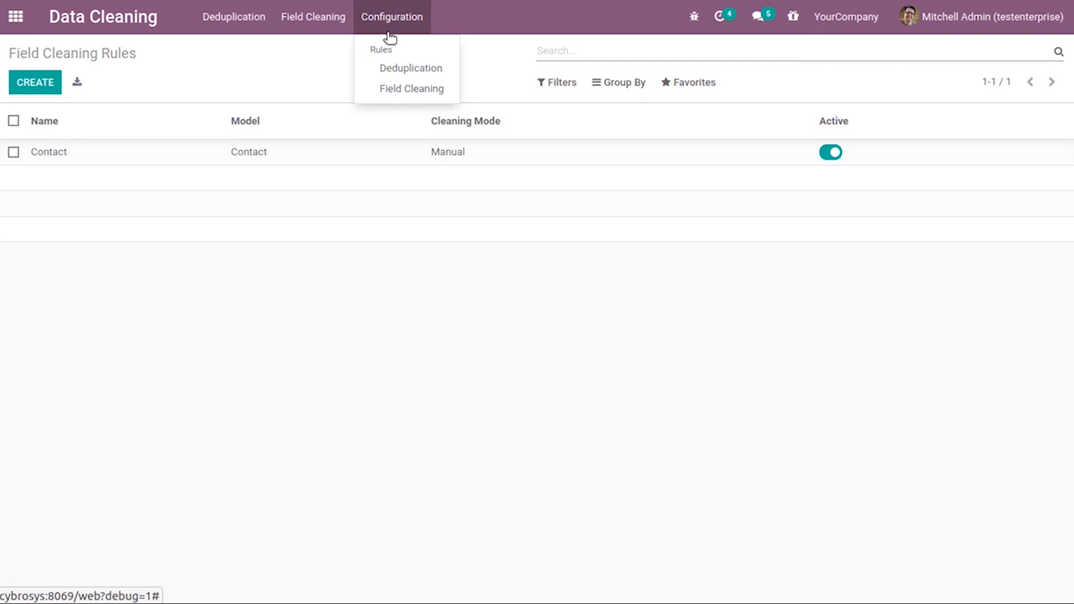
pyautogui.click(418, 89)
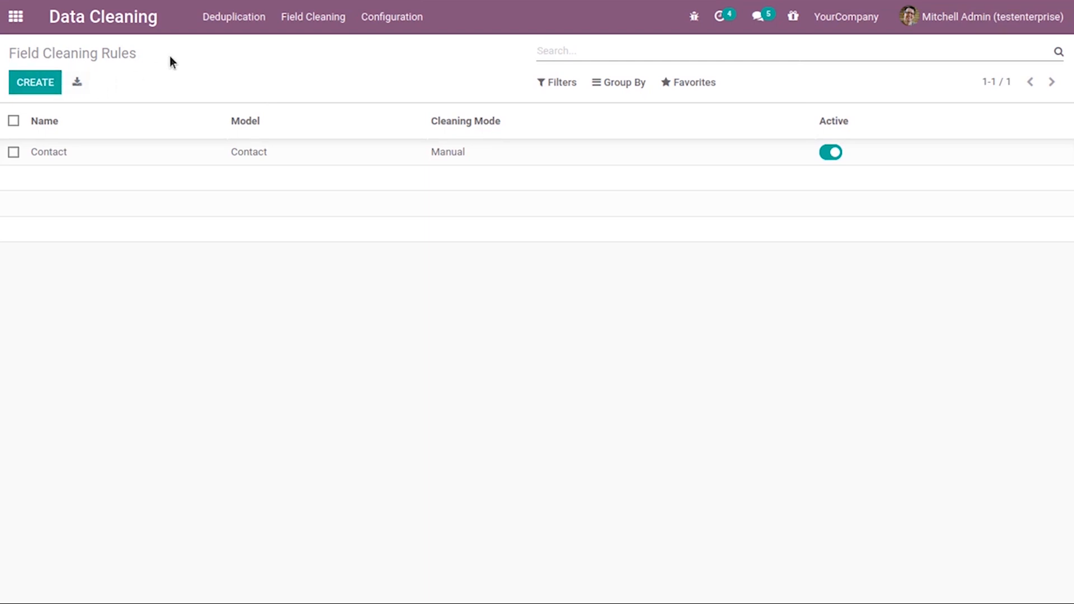
pyautogui.click(21, 85)
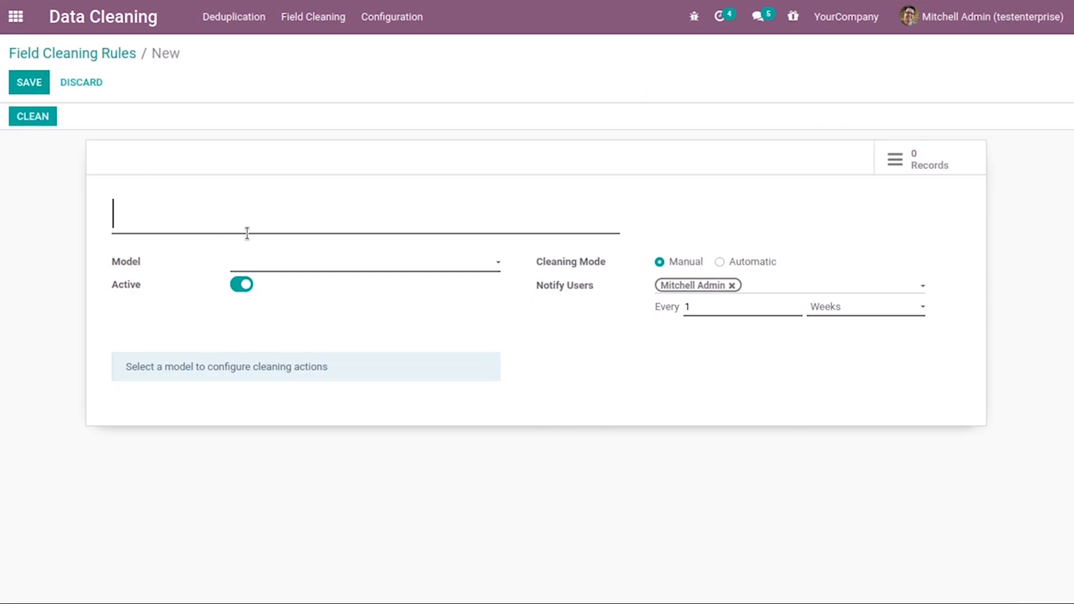
pyautogui.write('Field')
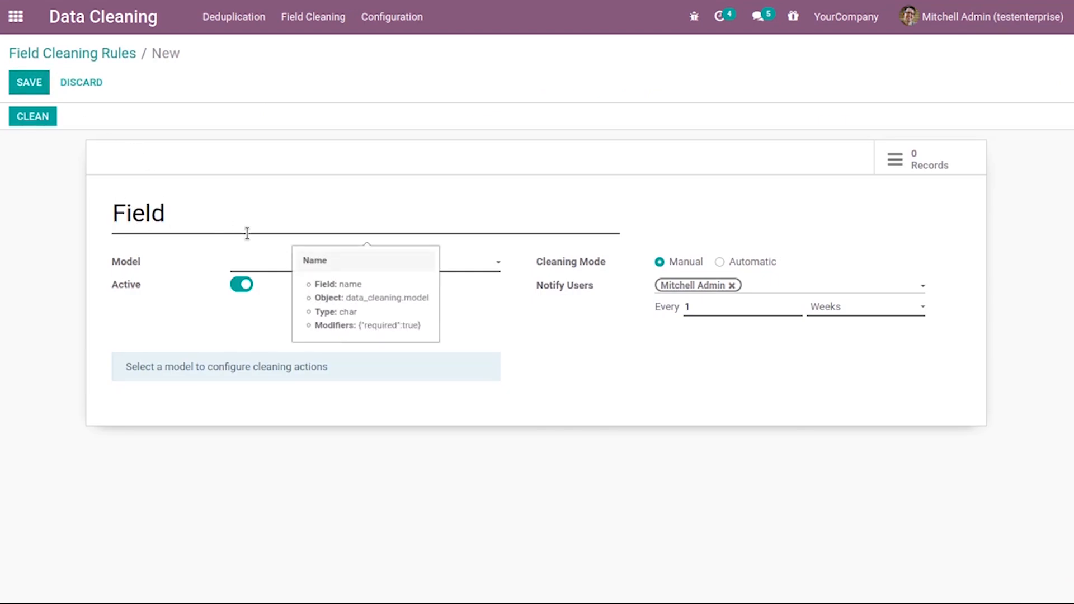
pyautogui.write(' Cleaning contacts')
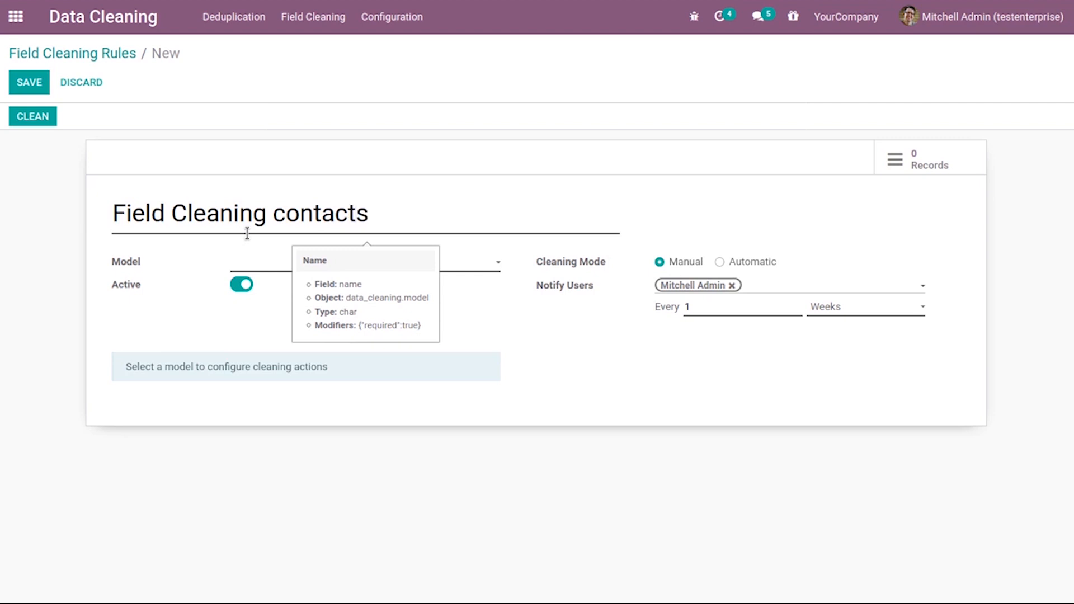
pyautogui.click(280, 267)
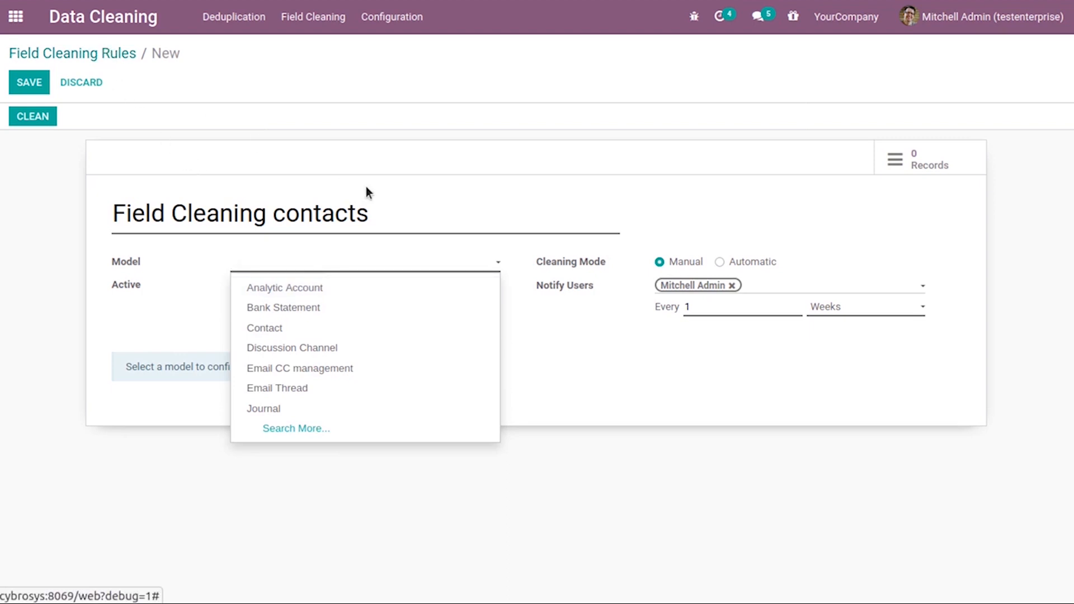
pyautogui.moveTo(388, 218); pyautogui.dragTo(85, 203)
pyautogui.press('BackSpace')
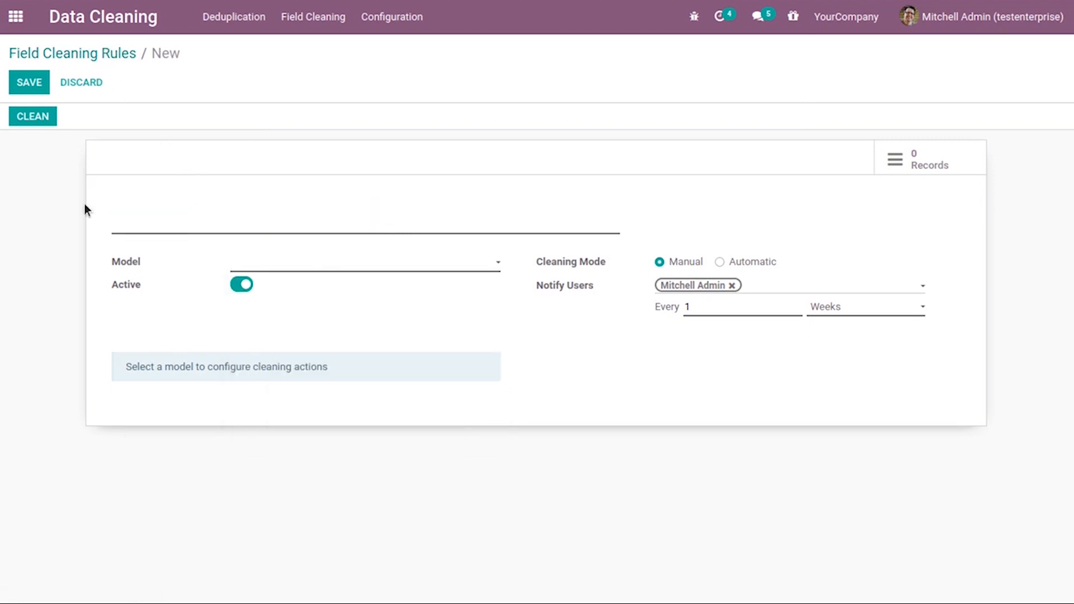
pyautogui.click(84, 56)
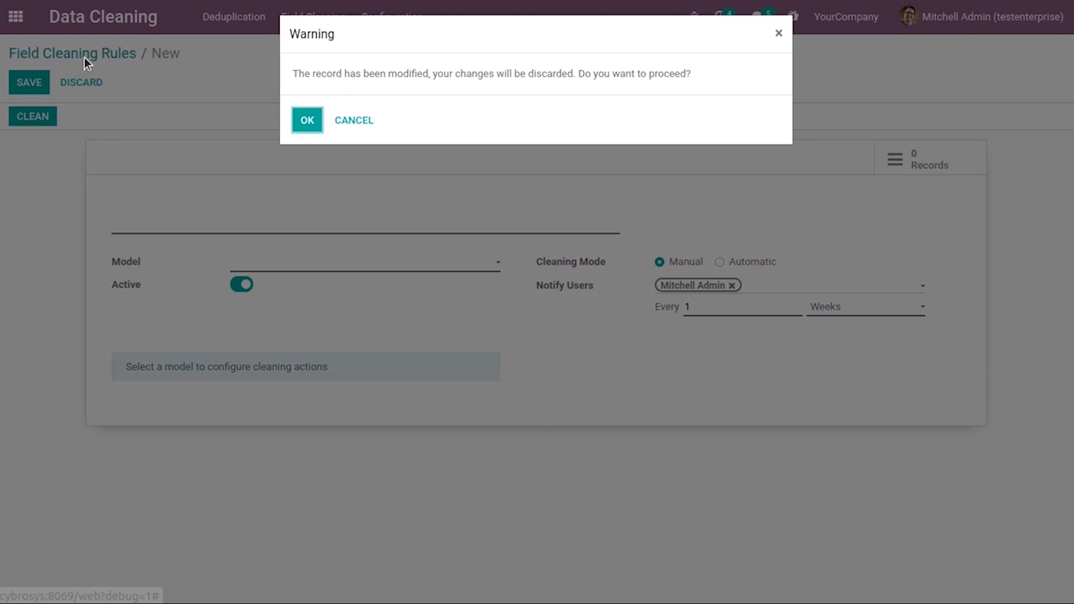
pyautogui.click(307, 121)
pyautogui.click(16, 18)
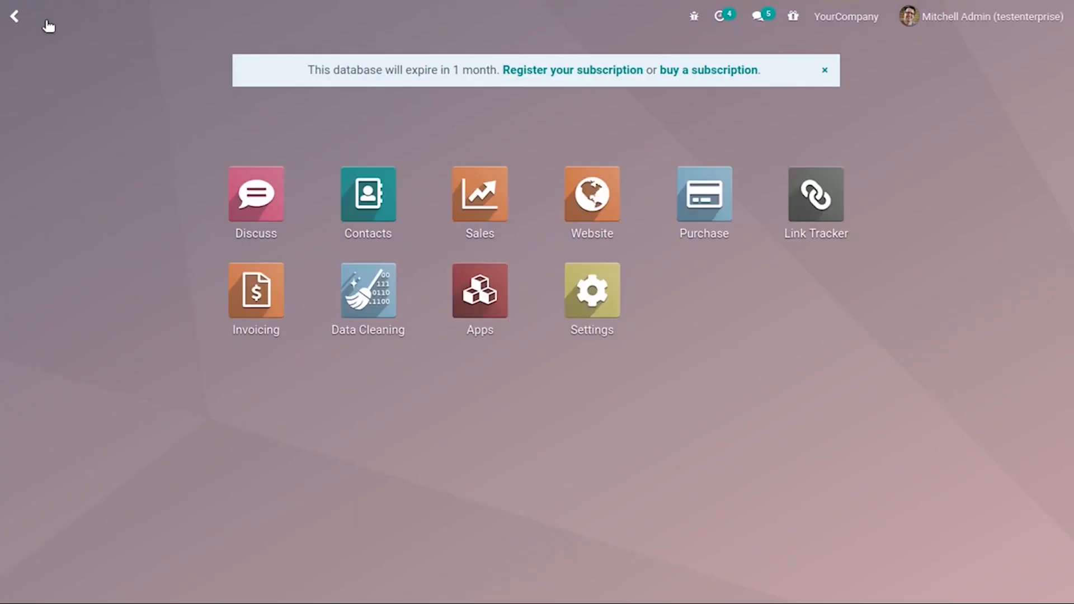
pyautogui.click(366, 193)
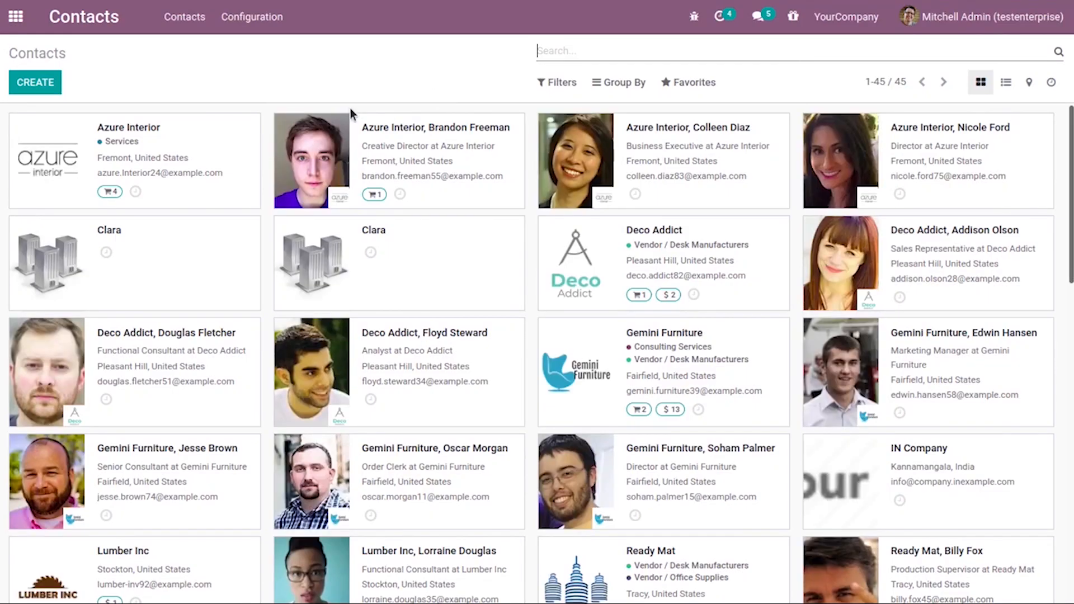
pyautogui.click(151, 276)
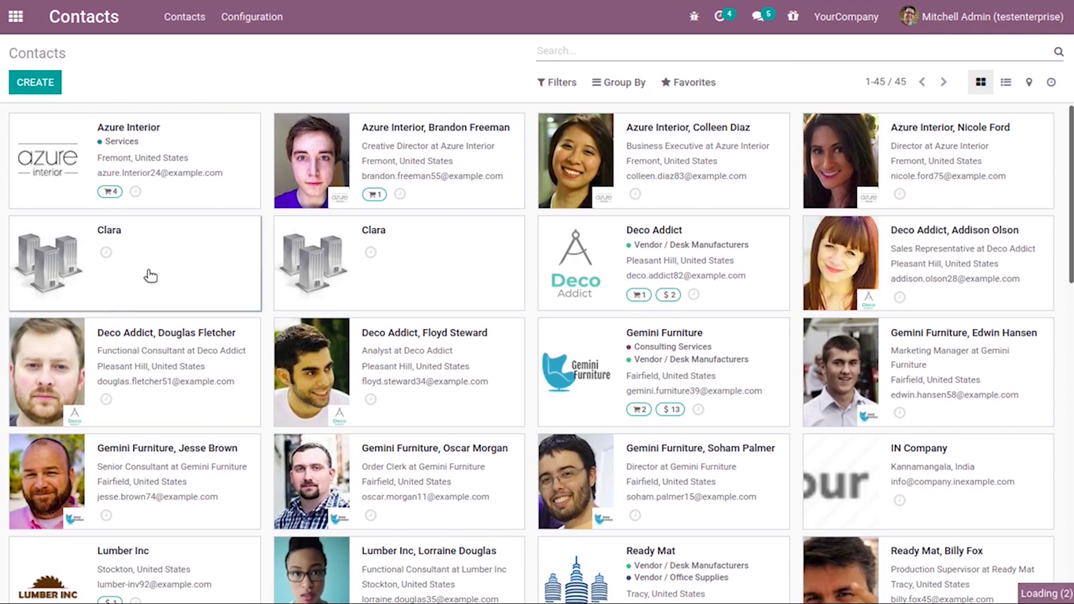
pyautogui.click(31, 91)
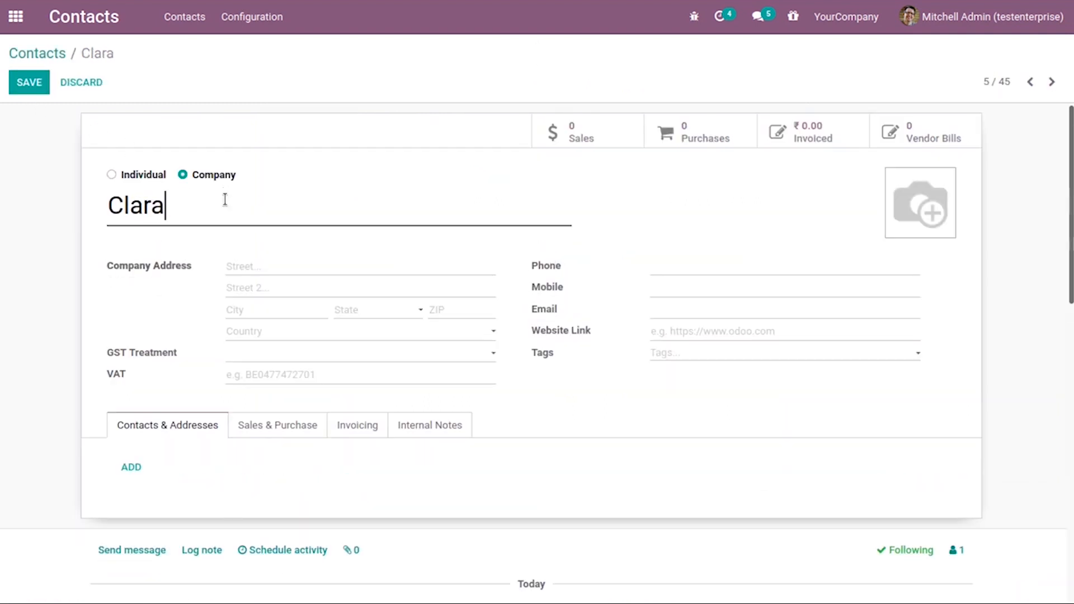
pyautogui.write('Eli')
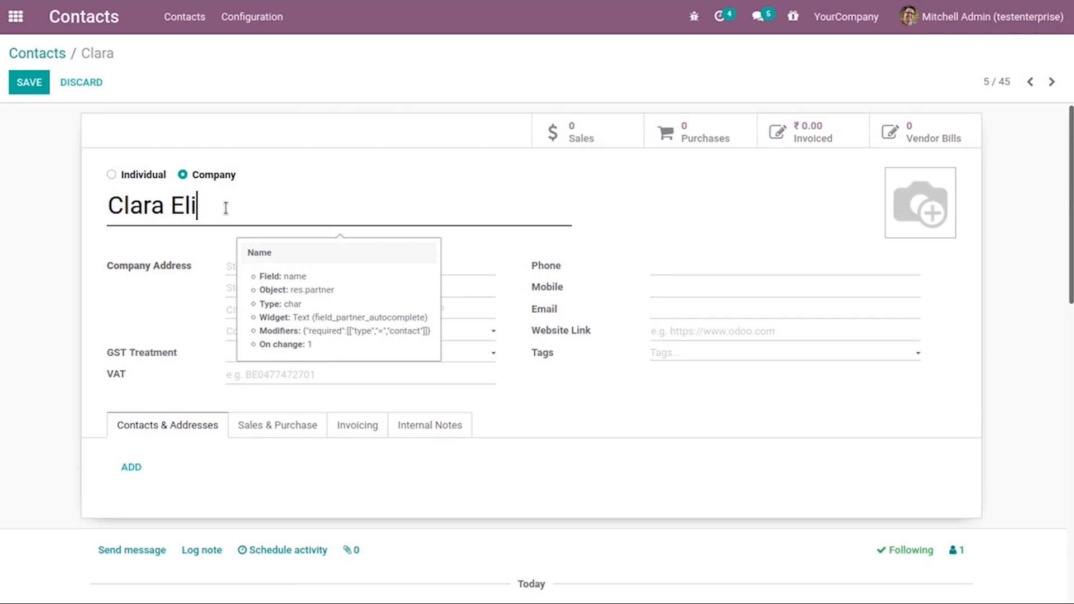
pyautogui.press('BackSpace')
pyautogui.press('BackSpace')
pyautogui.press('BackSpace')
pyautogui.write('bib')
pyautogui.press('BackSpace')
pyautogui.write('n')
pyautogui.click(26, 87)
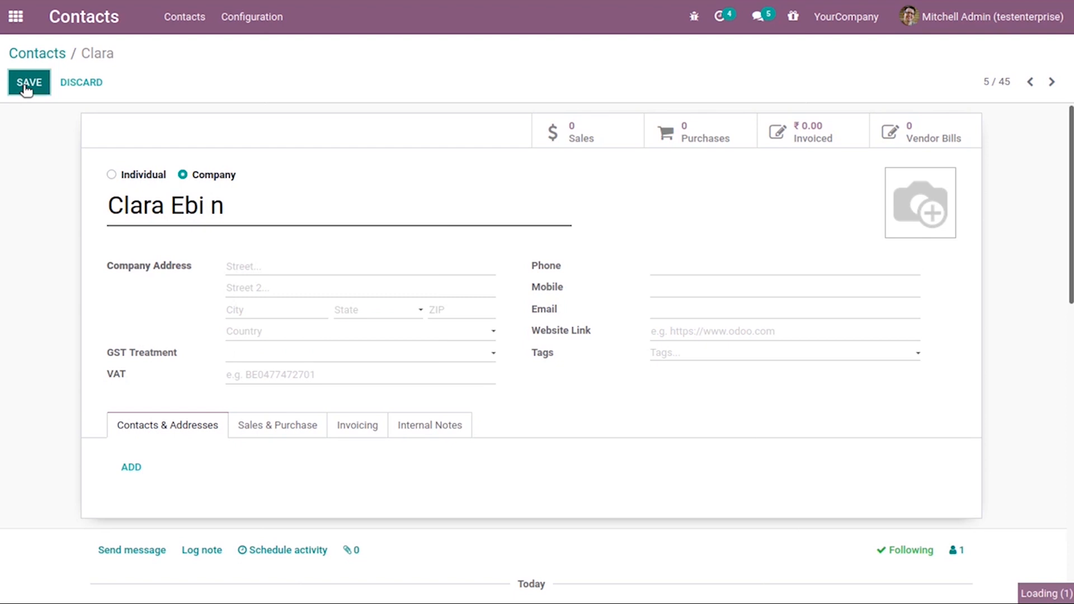
# Create a new field cleaning rule named Field cleaning contacts for the Contact model
pyautogui.click(34, 55)
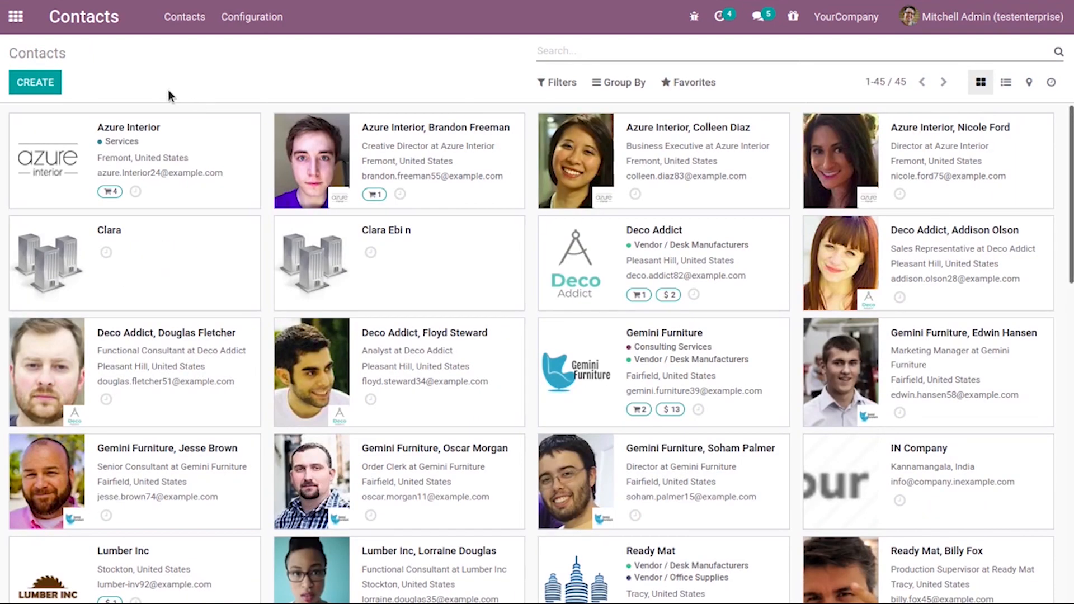
pyautogui.click(16, 16)
pyautogui.click(360, 291)
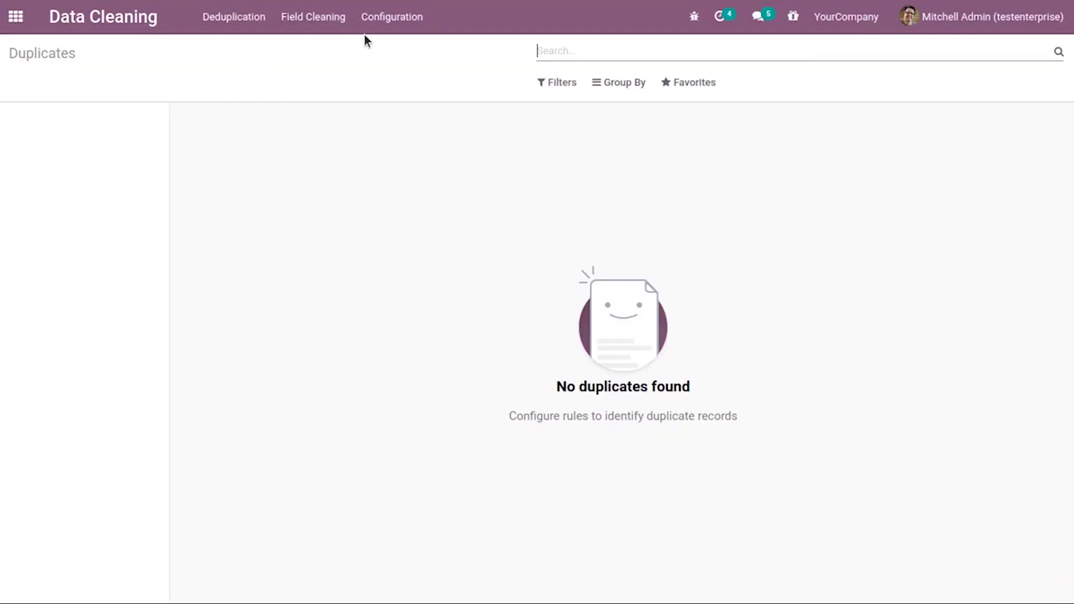
pyautogui.click(391, 17)
pyautogui.click(414, 96)
pyautogui.click(28, 85)
pyautogui.write('F')
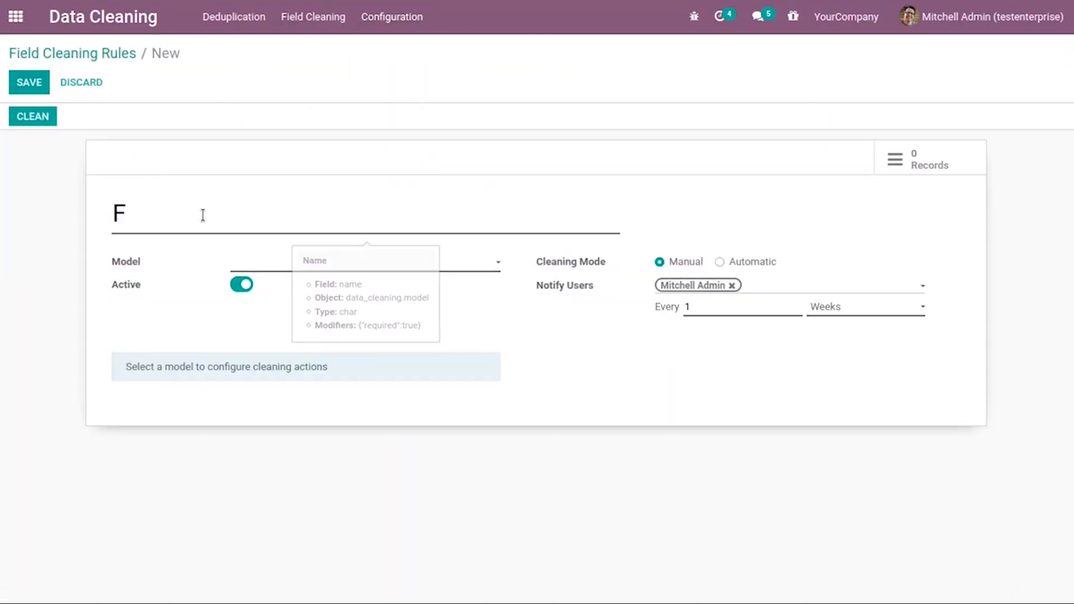
pyautogui.write('ield cleaning contacts')
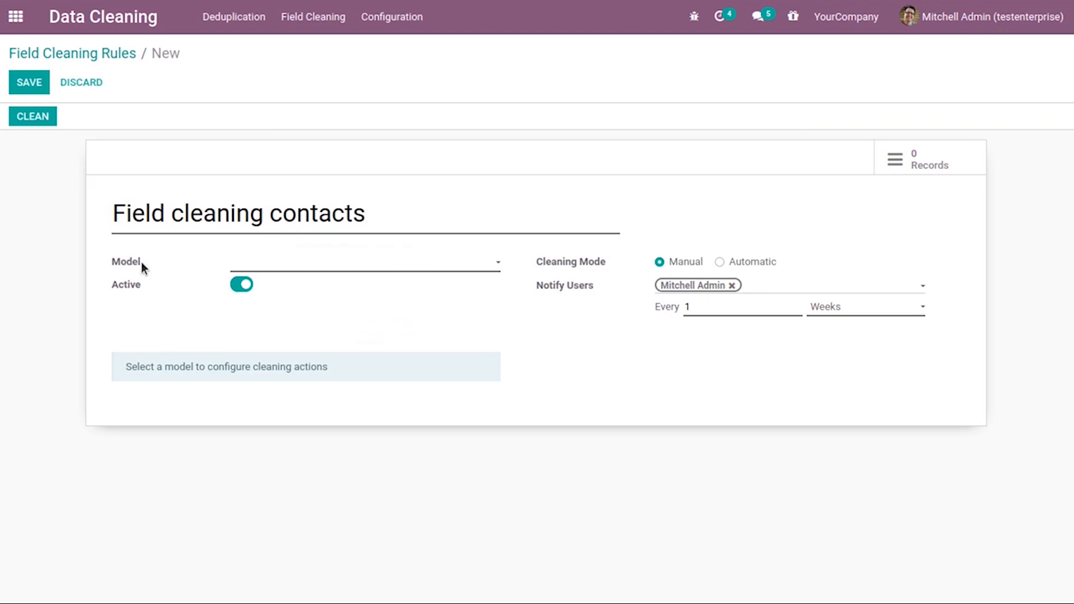
pyautogui.click(246, 264)
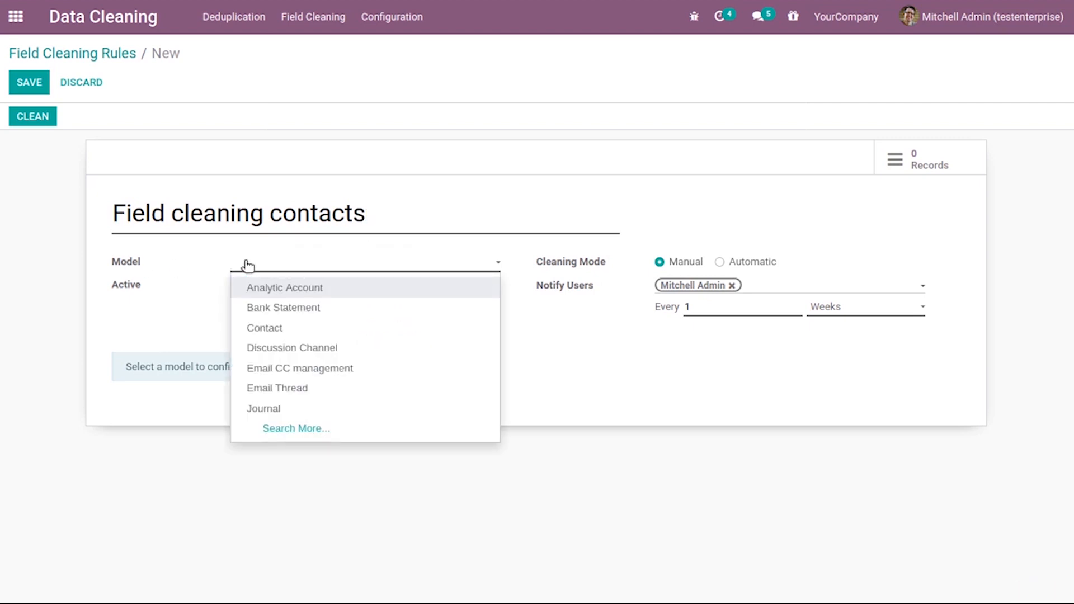
pyautogui.click(308, 329)
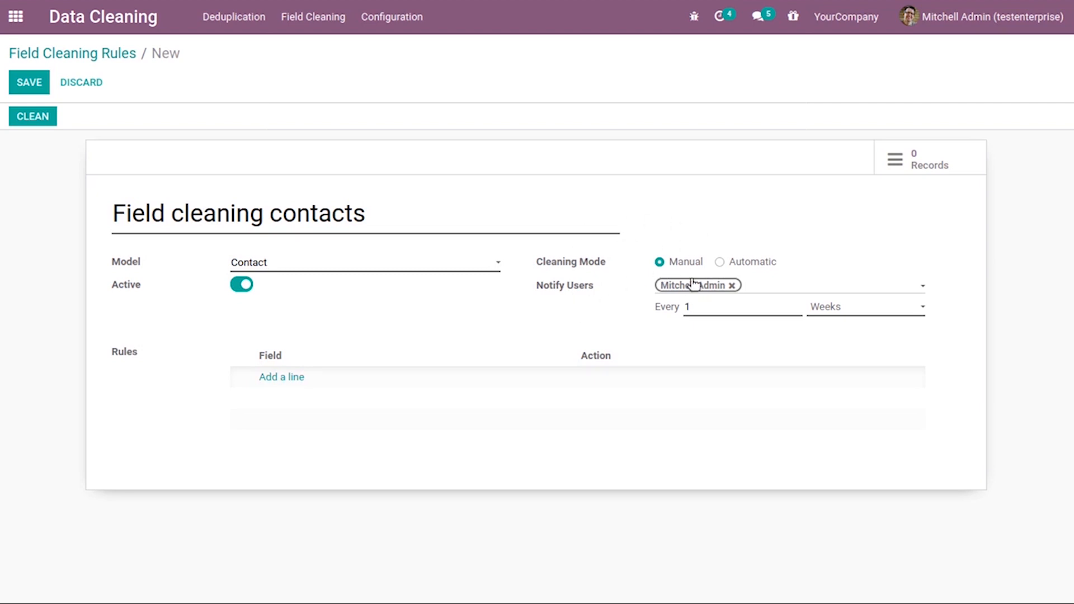
# Add a Trim Spaces (All Spaces) action on the Name (res.partner) field and save the cleaning rule
pyautogui.click(291, 377)
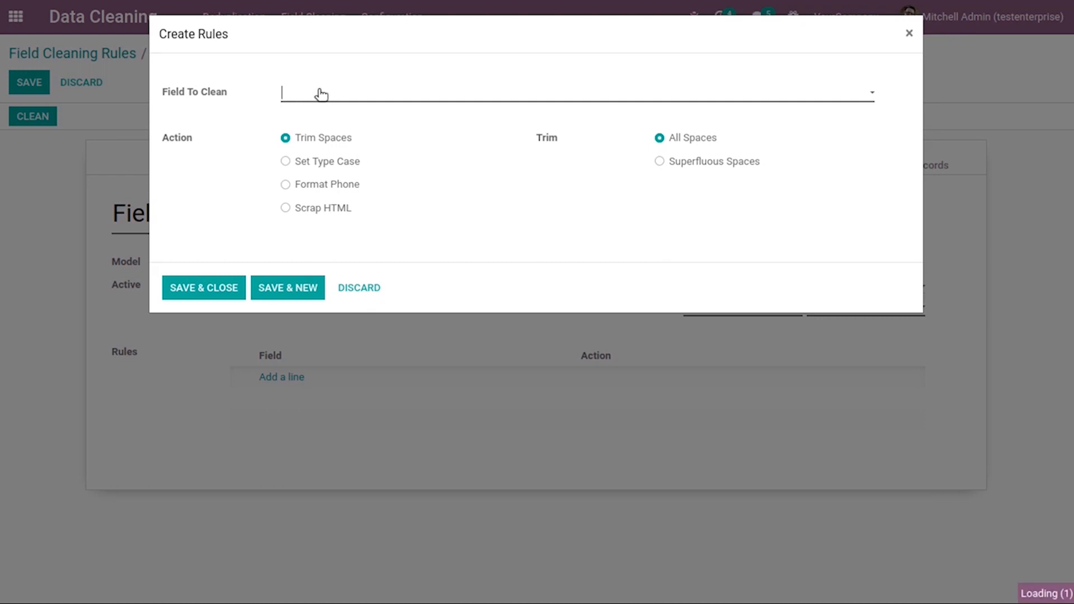
pyautogui.click(321, 94)
pyautogui.write('Name')
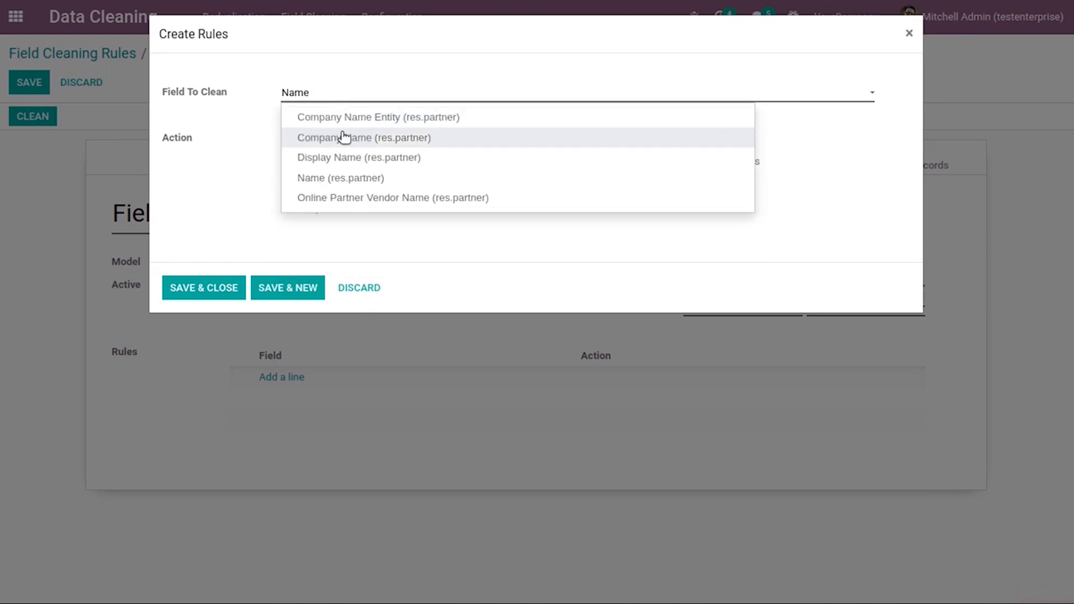
pyautogui.click(428, 178)
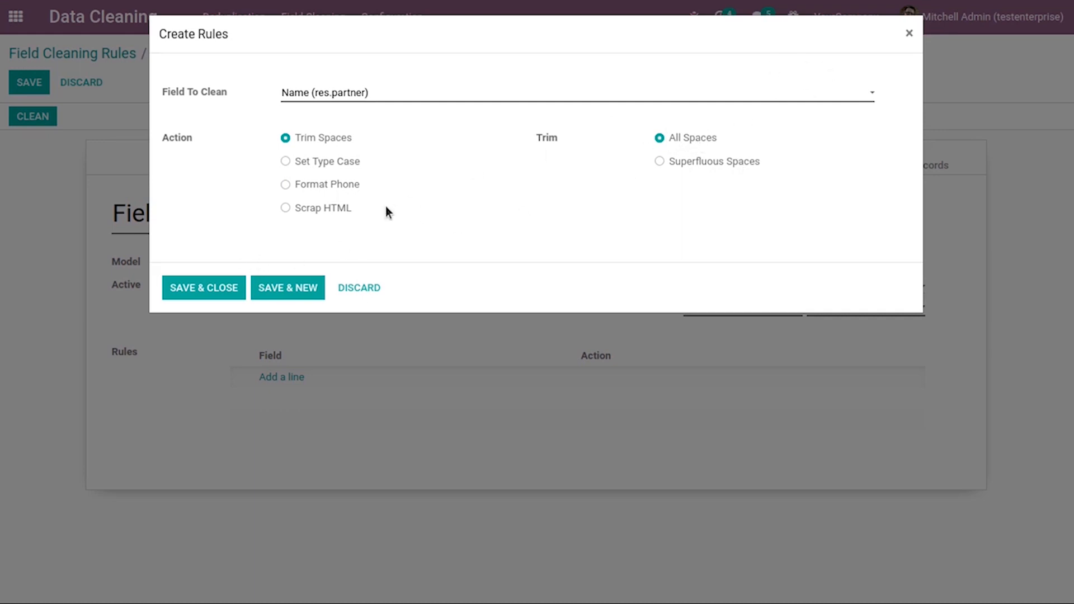
pyautogui.click(202, 287)
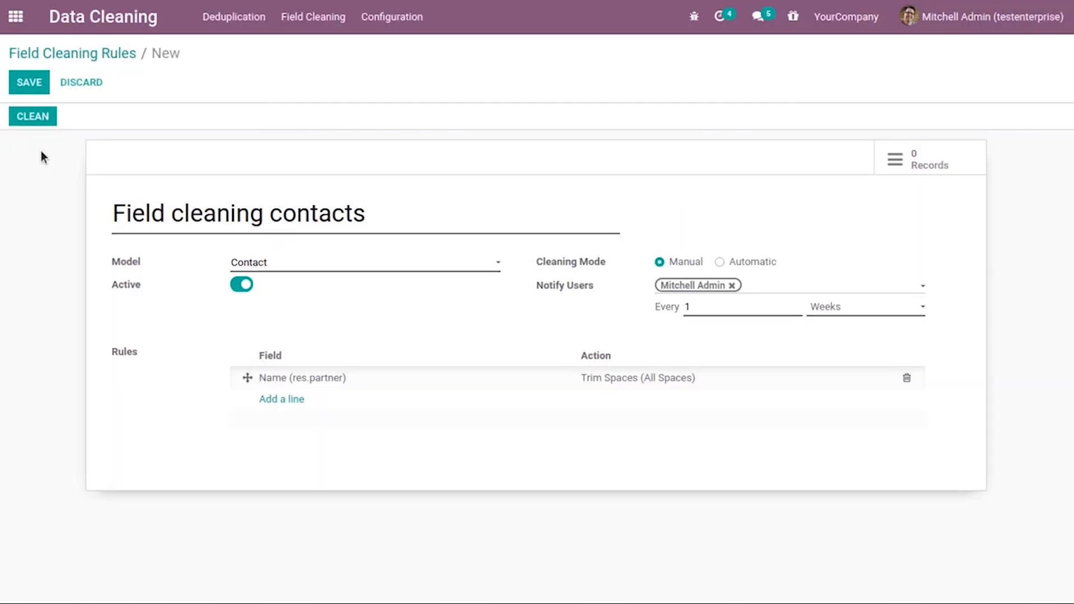
pyautogui.click(28, 80)
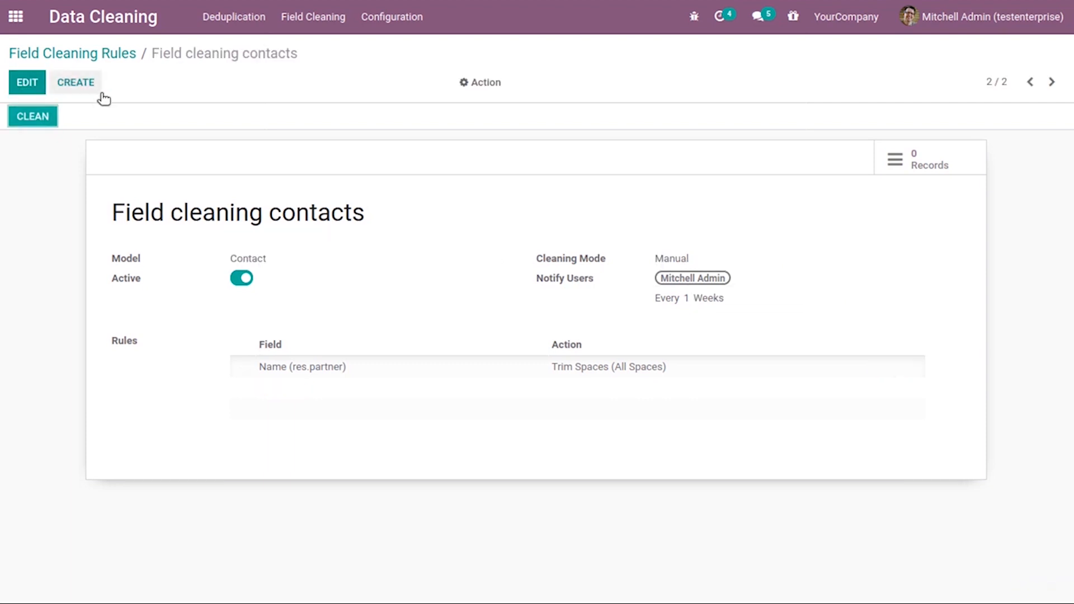
# Run the cleaning rule and review the current and suggested names across the field cleaning records
pyautogui.click(37, 106)
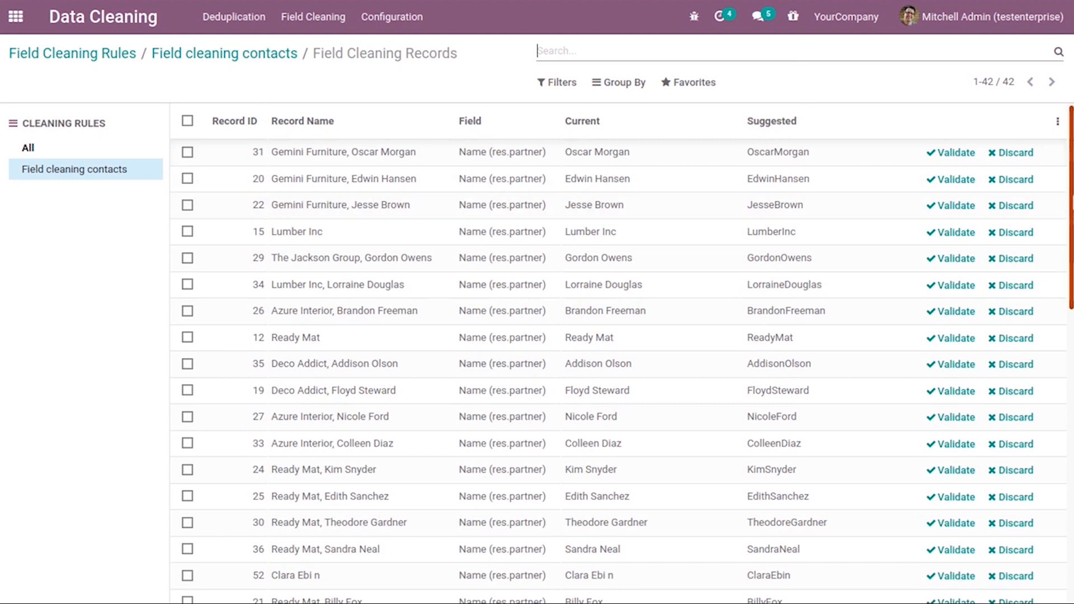
pyautogui.scroll(-1, 621, 353)
pyautogui.scroll(1, 1071, 191)
pyautogui.scroll(-2, 520, 335)
pyautogui.scroll(-5, 1070, 317)
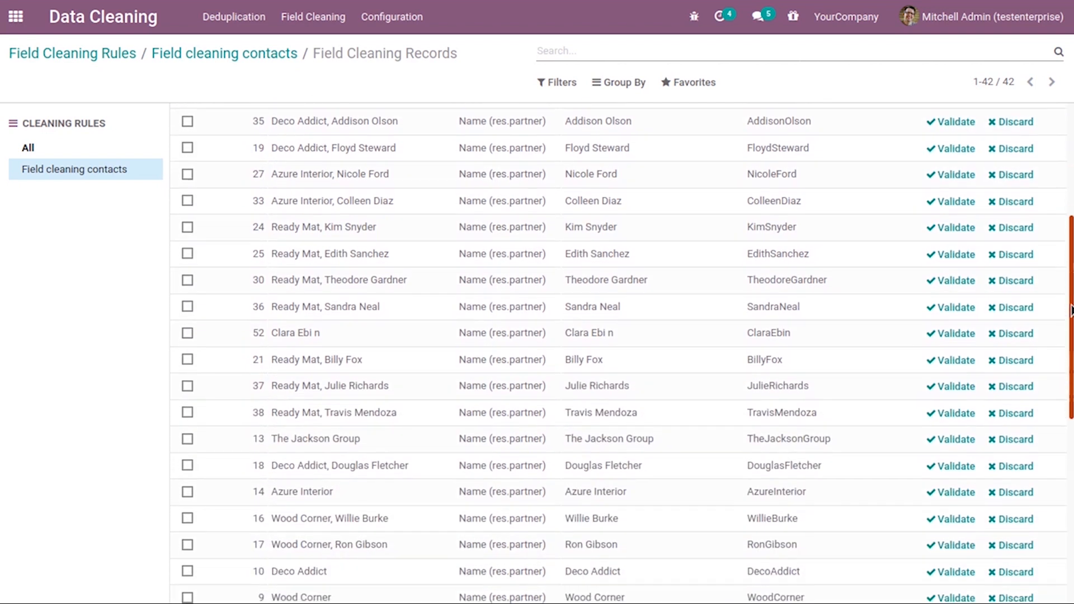
pyautogui.scroll(5, 1070, 317)
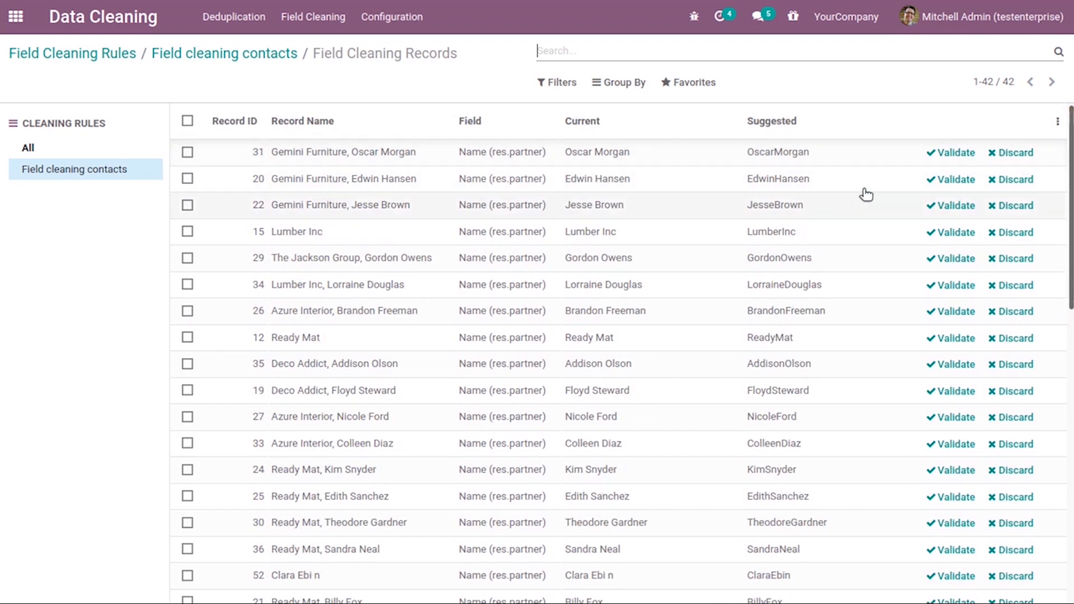
pyautogui.scroll(-1, 1070, 224)
pyautogui.scroll(1, 1070, 223)
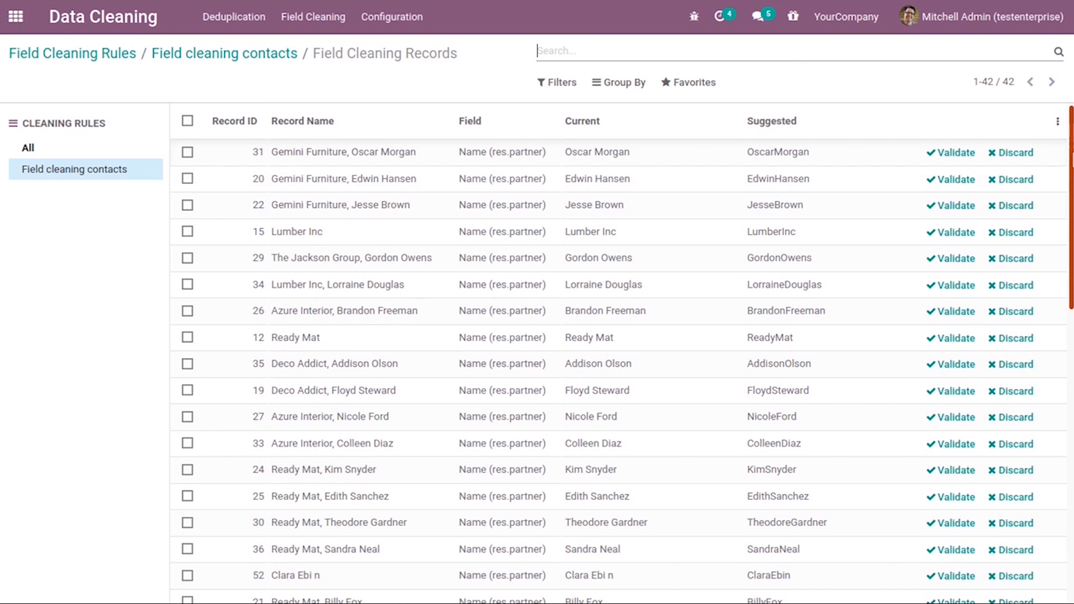
pyautogui.scroll(-3, 1070, 241)
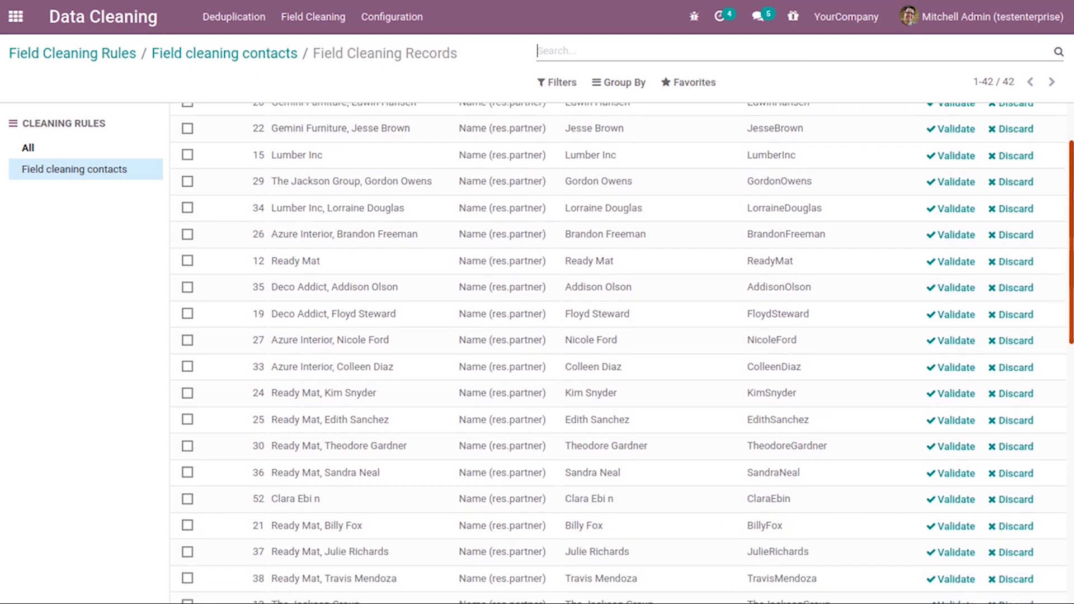
pyautogui.scroll(-12, 1070, 336)
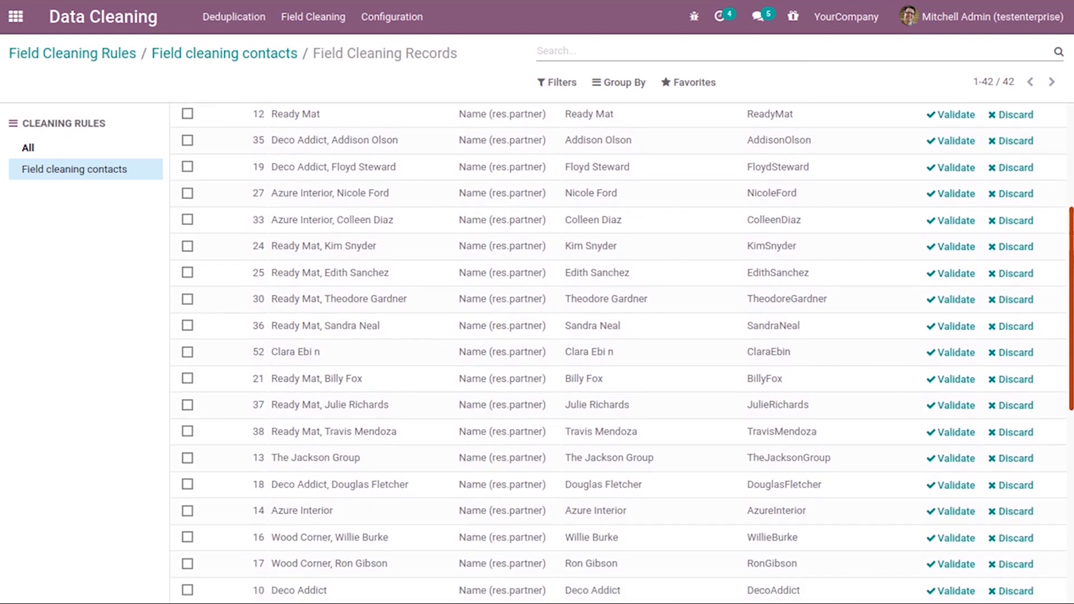
pyautogui.scroll(-10, 1070, 375)
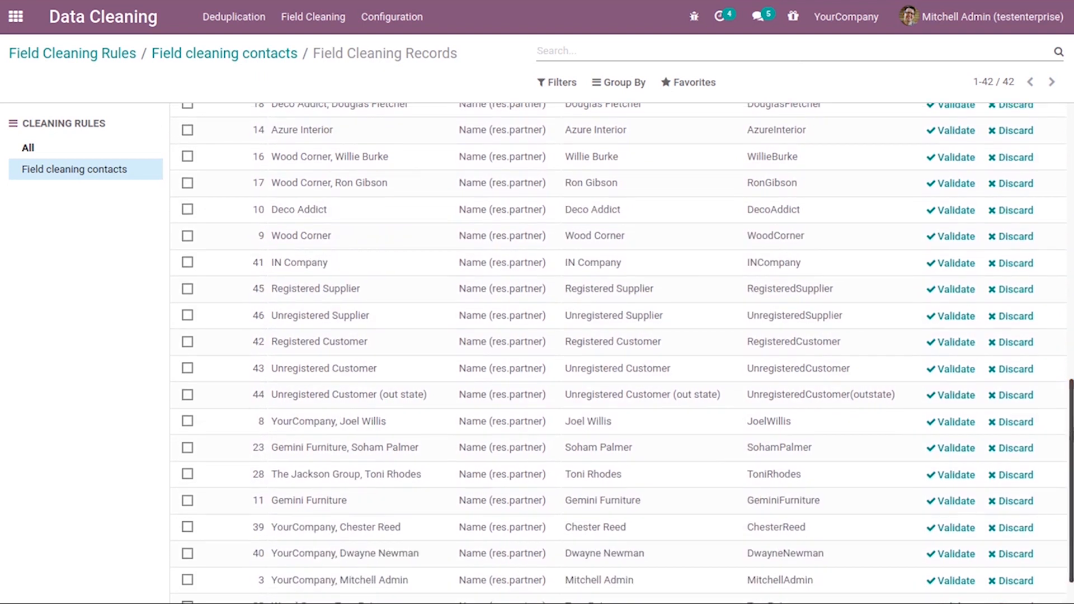
pyautogui.scroll(12, 1070, 392)
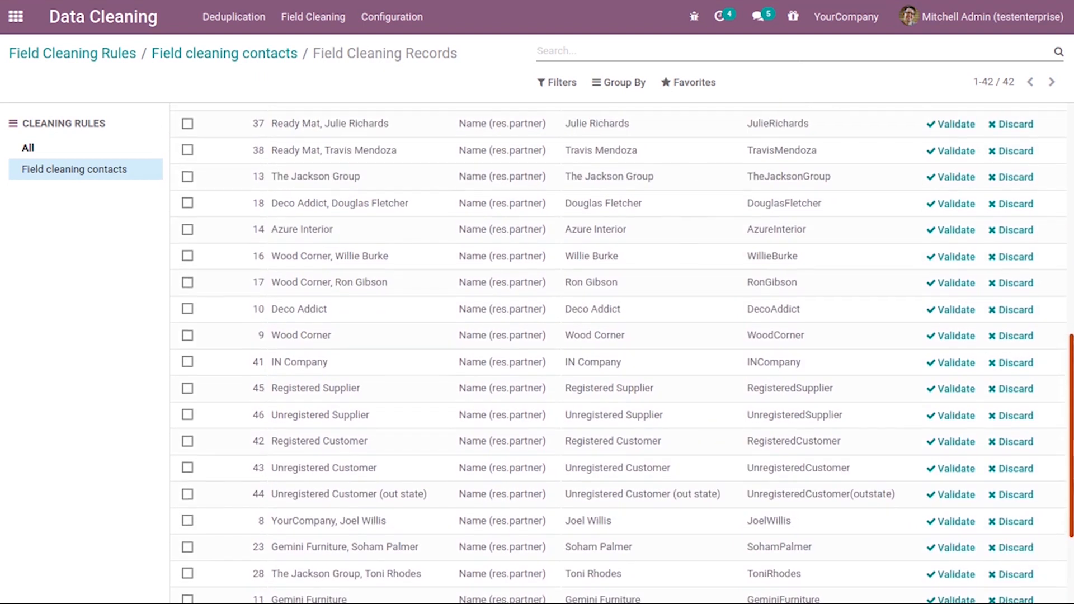
pyautogui.moveTo(1070, 407); pyautogui.dragTo(1070, 410)
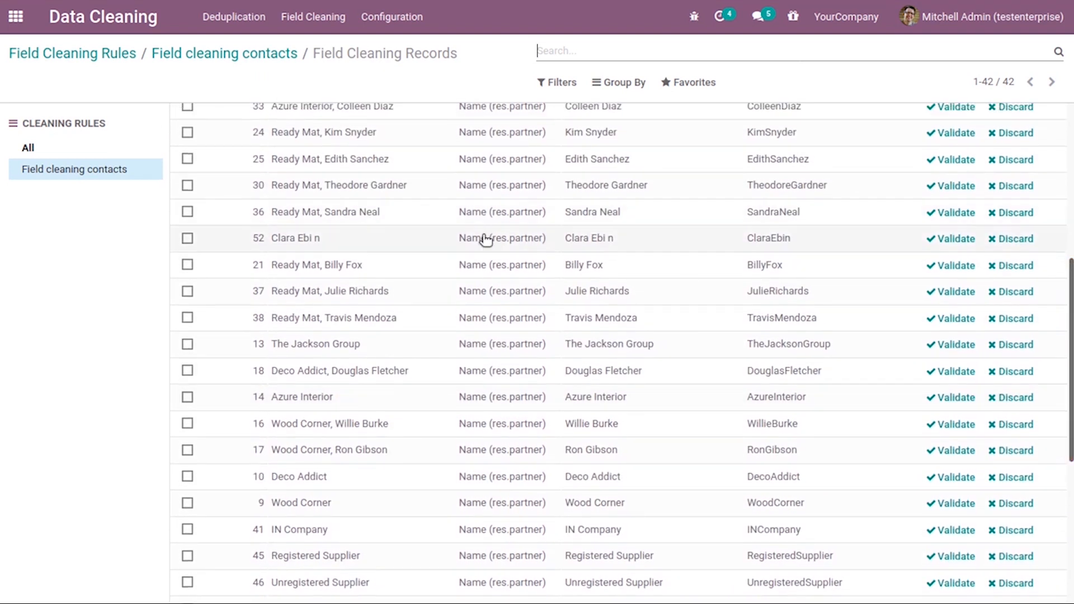
pyautogui.click(951, 238)
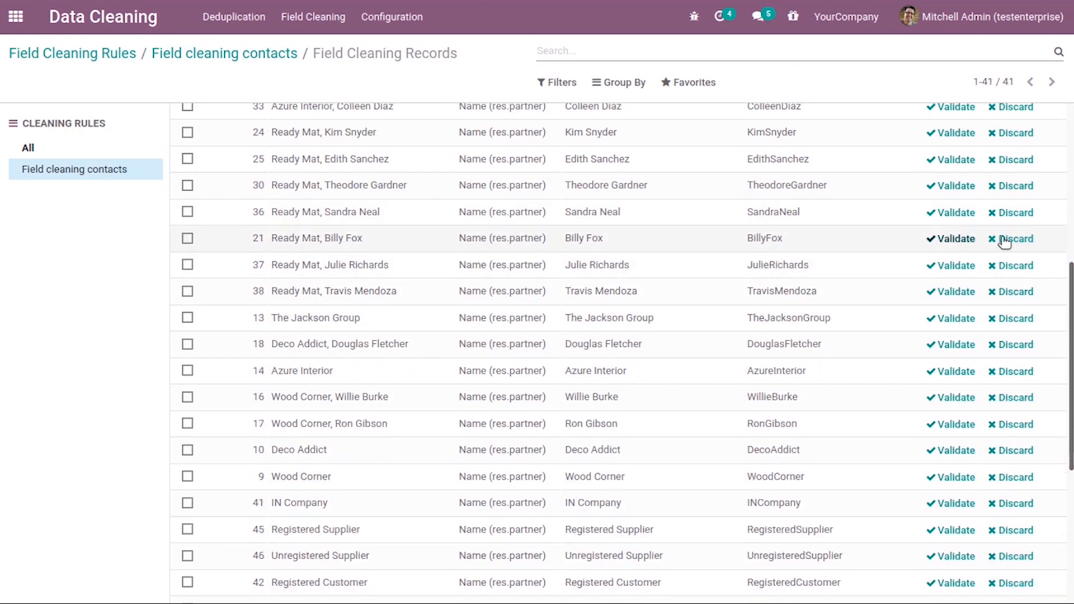
pyautogui.moveTo(1071, 320); pyautogui.dragTo(1057, 132)
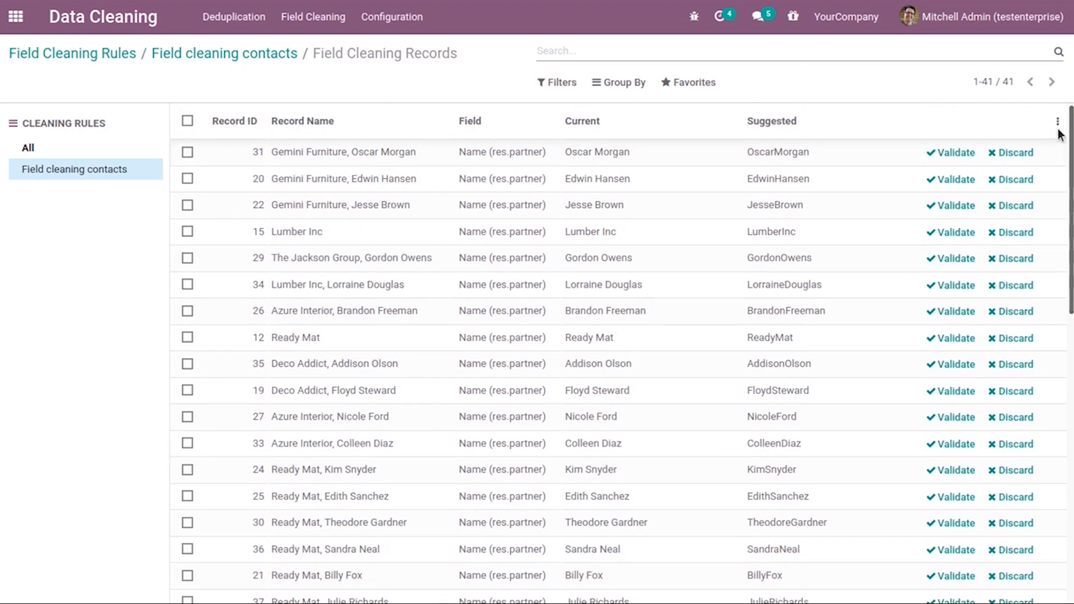
pyautogui.click(16, 16)
pyautogui.click(367, 207)
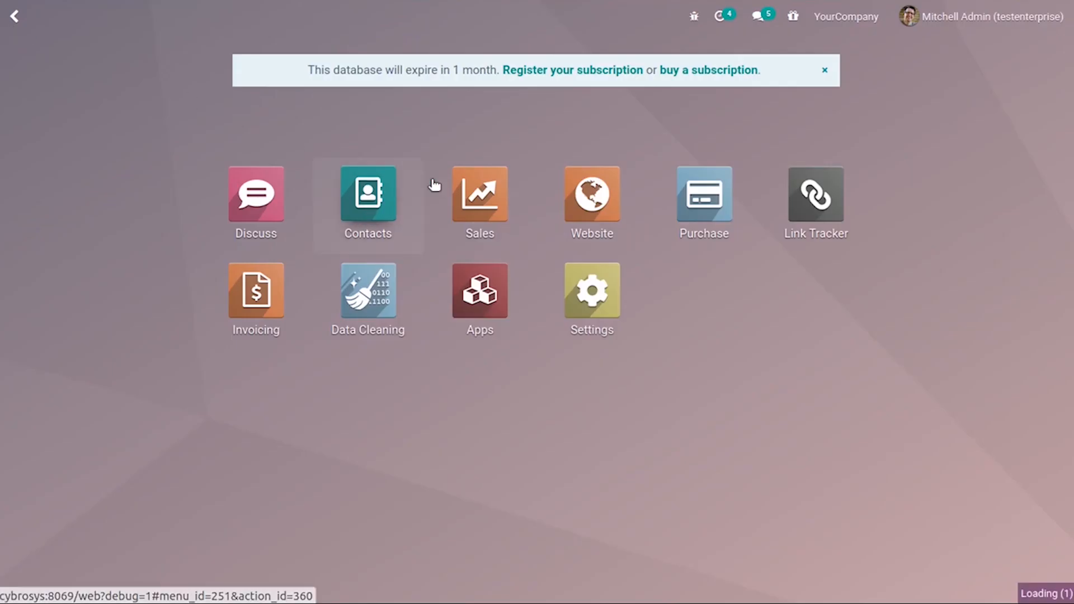
pyautogui.write('Clar')
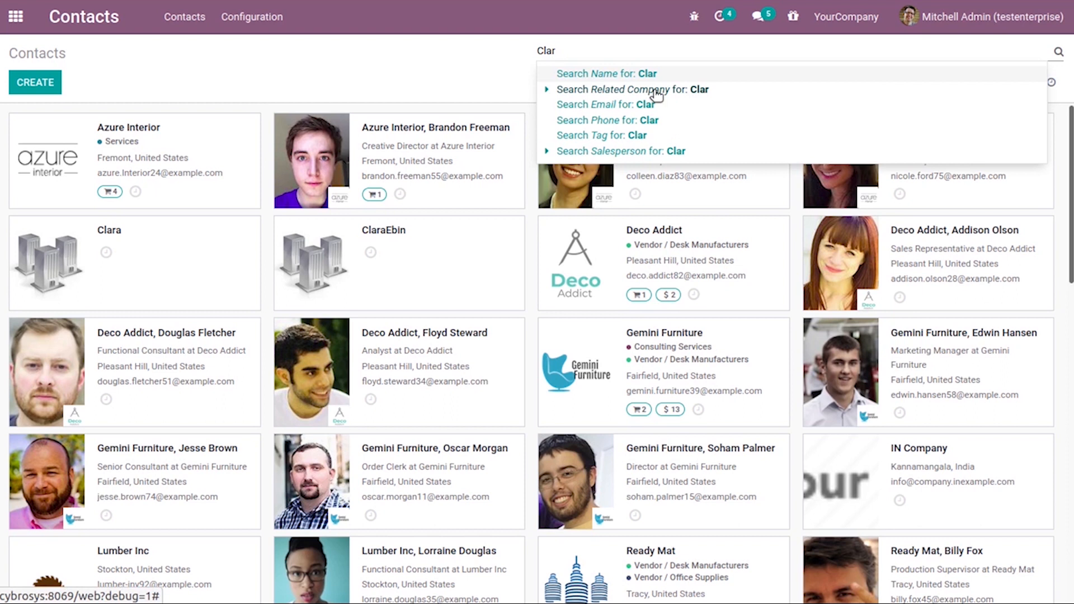
pyautogui.press('Return')
pyautogui.click(404, 152)
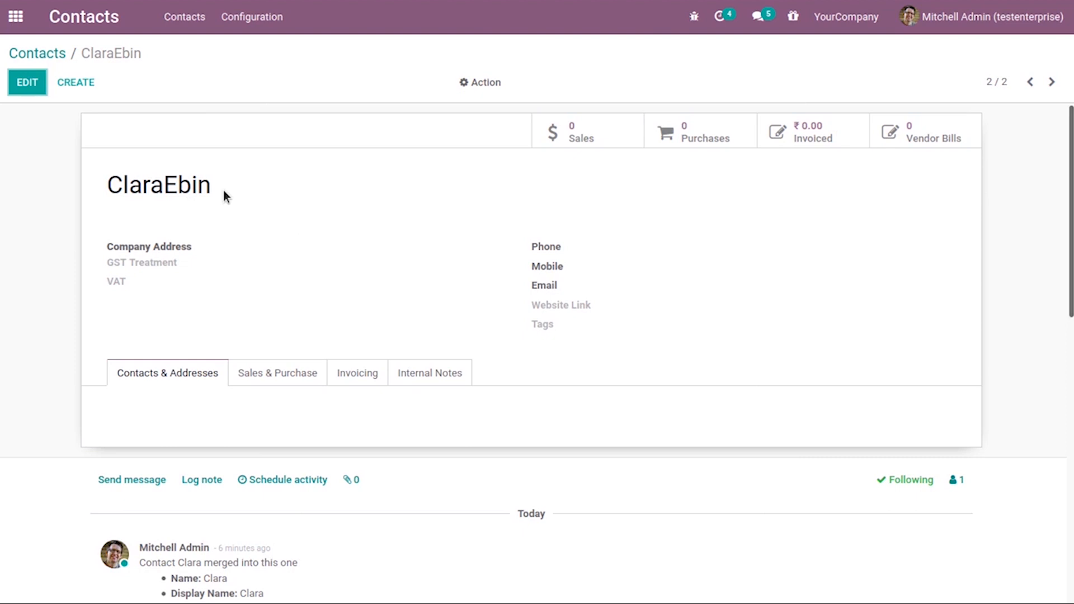
pyautogui.moveTo(217, 188); pyautogui.dragTo(93, 186)
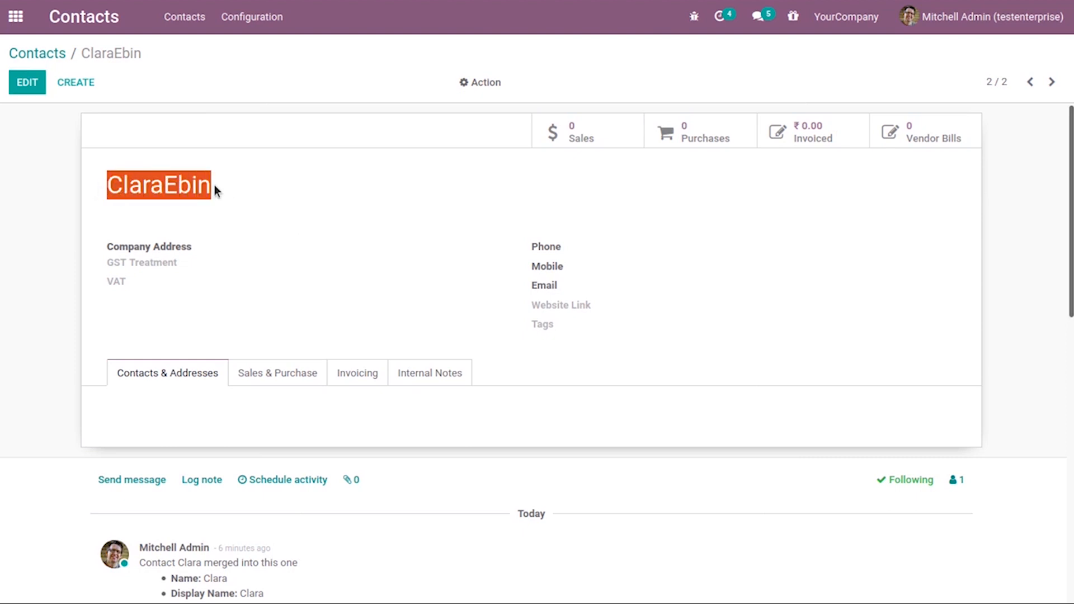
pyautogui.click(249, 179)
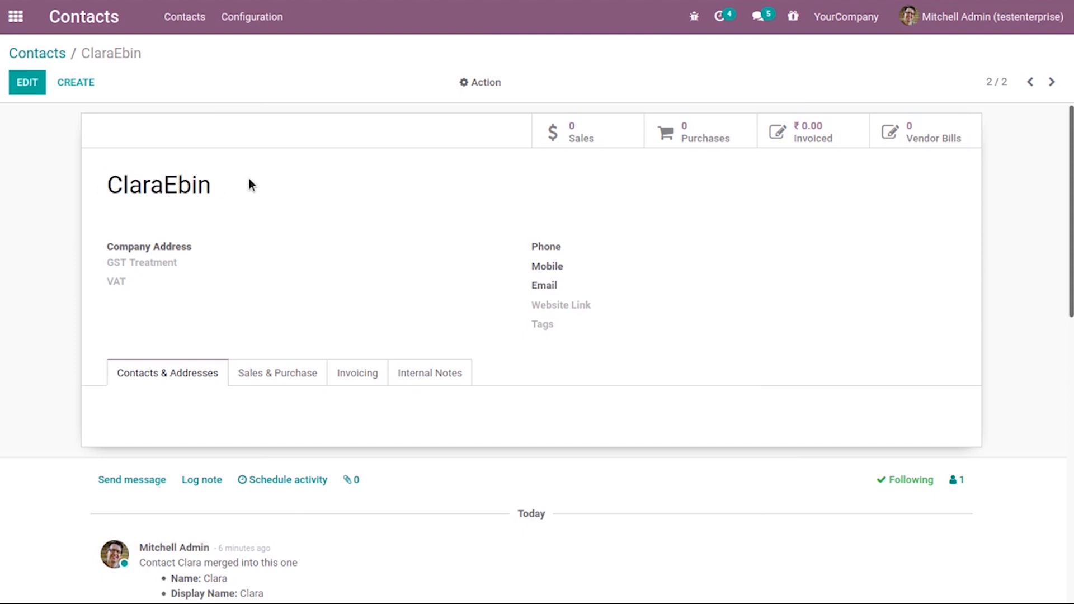